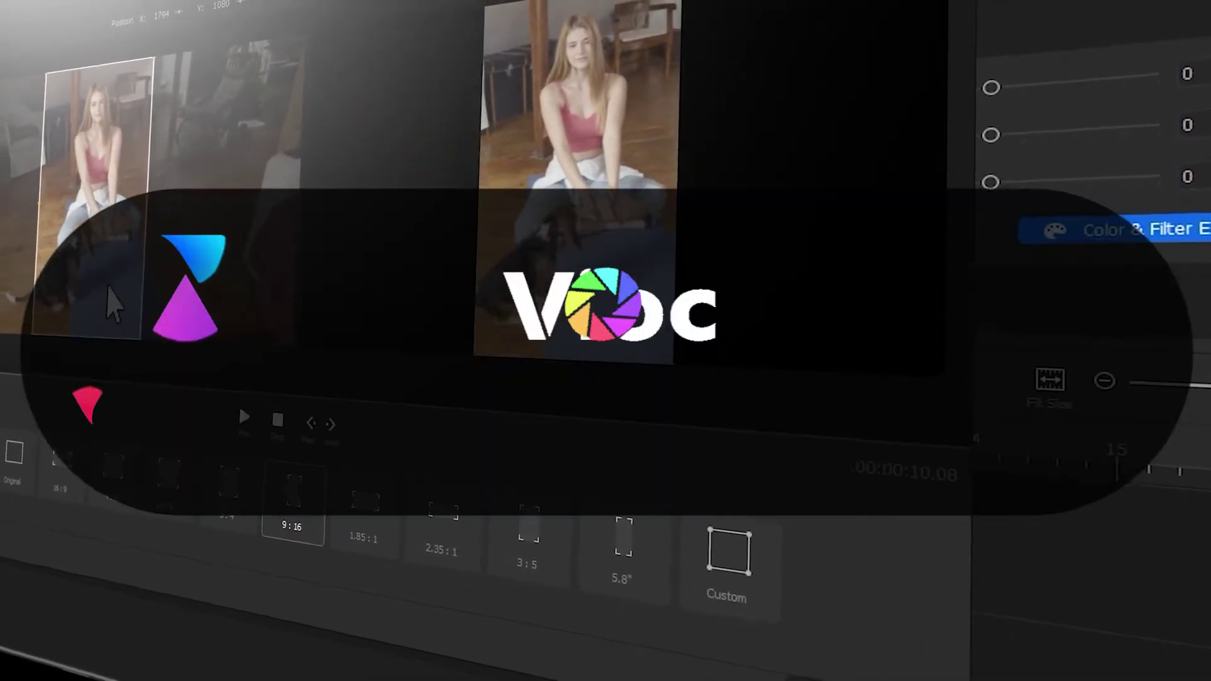
# Play the crop preview and set the crop frame to 16:9
pyautogui.click(230, 414)
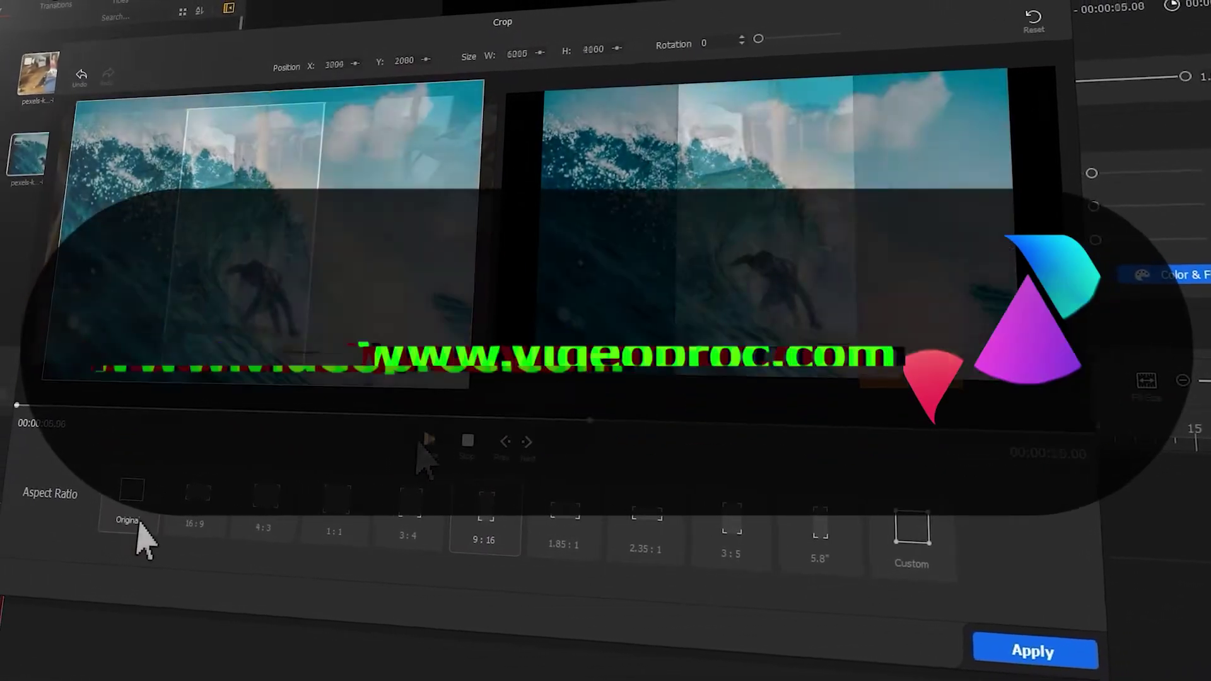
pyautogui.click(179, 502)
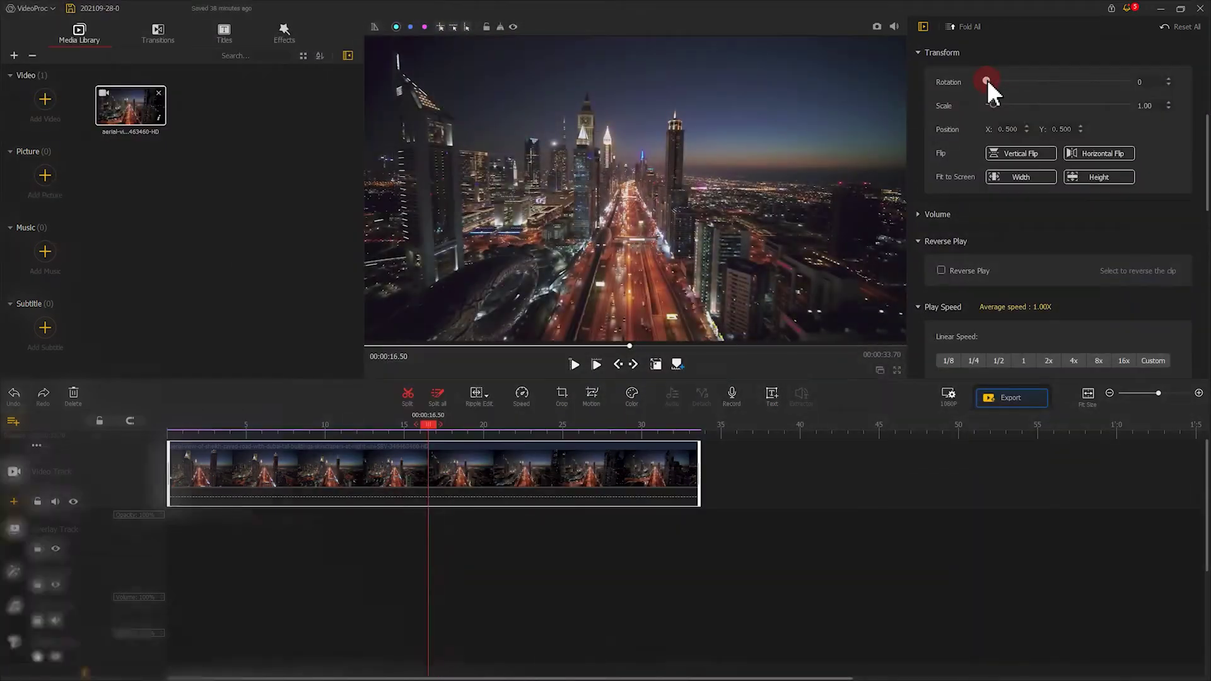
# Tilt the aerial clip slightly, flip it vertically, then undo the flip to make it upright
pyautogui.moveTo(986, 79)
pyautogui.mouseDown()
pyautogui.moveTo(1002, 82)
pyautogui.moveTo(975, 80)
pyautogui.mouseUp()
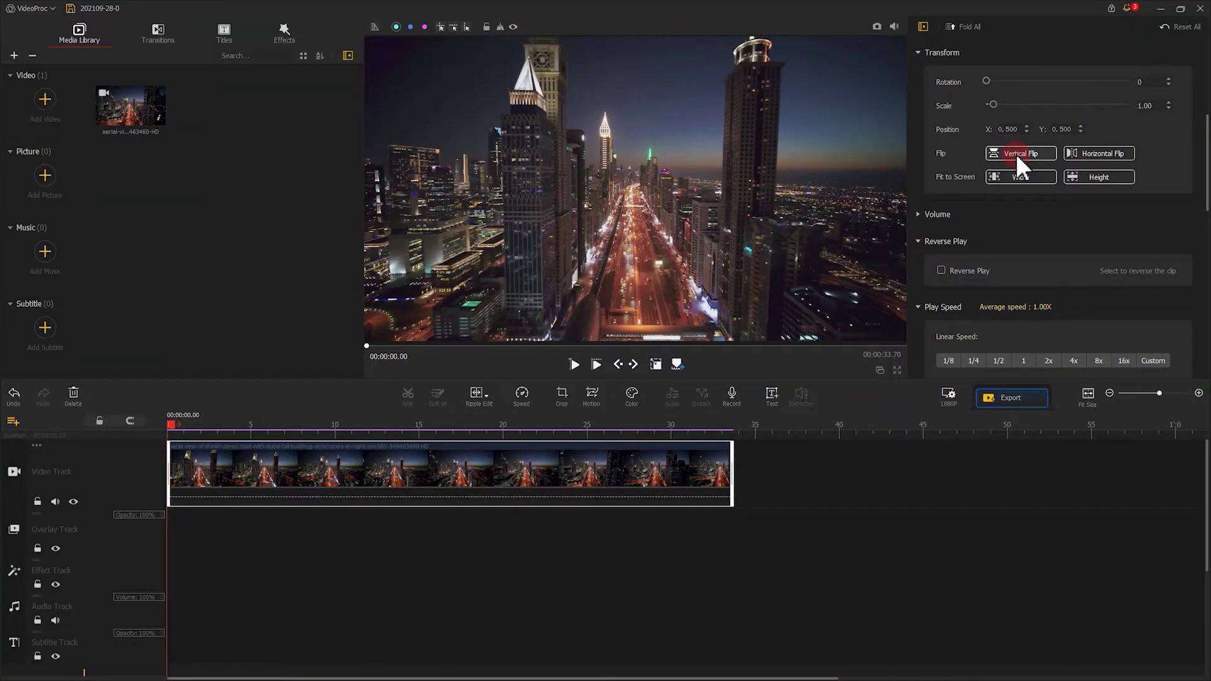
pyautogui.click(1016, 154)
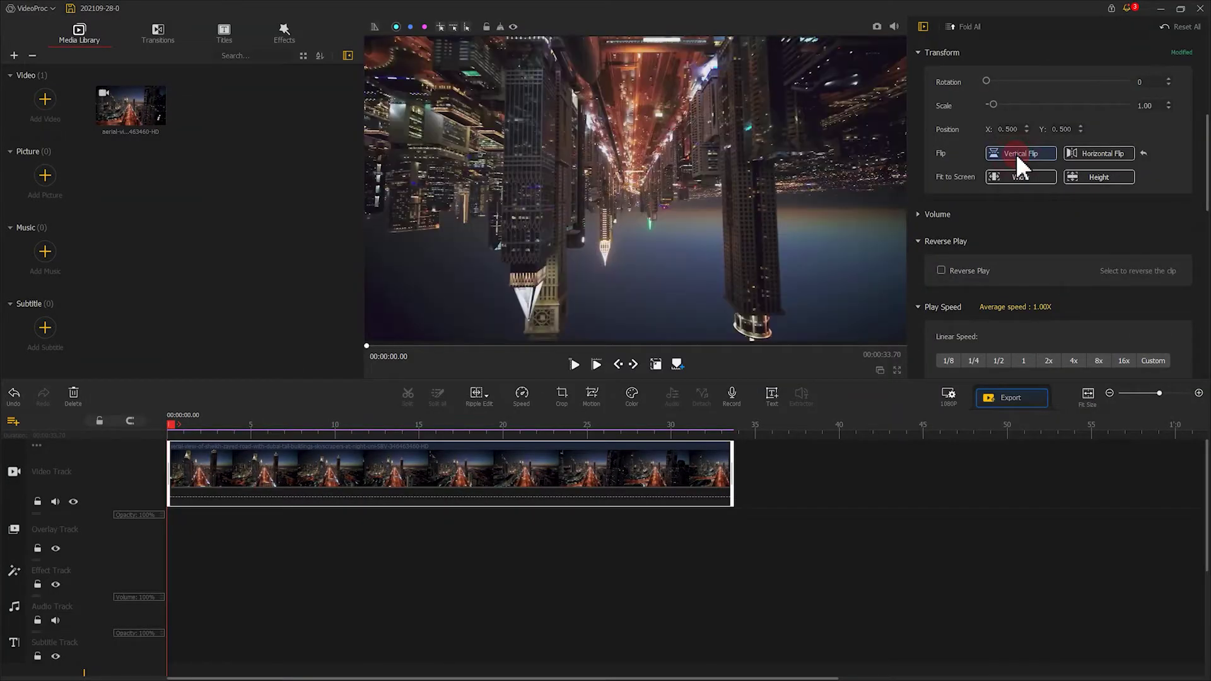
pyautogui.click(1016, 154)
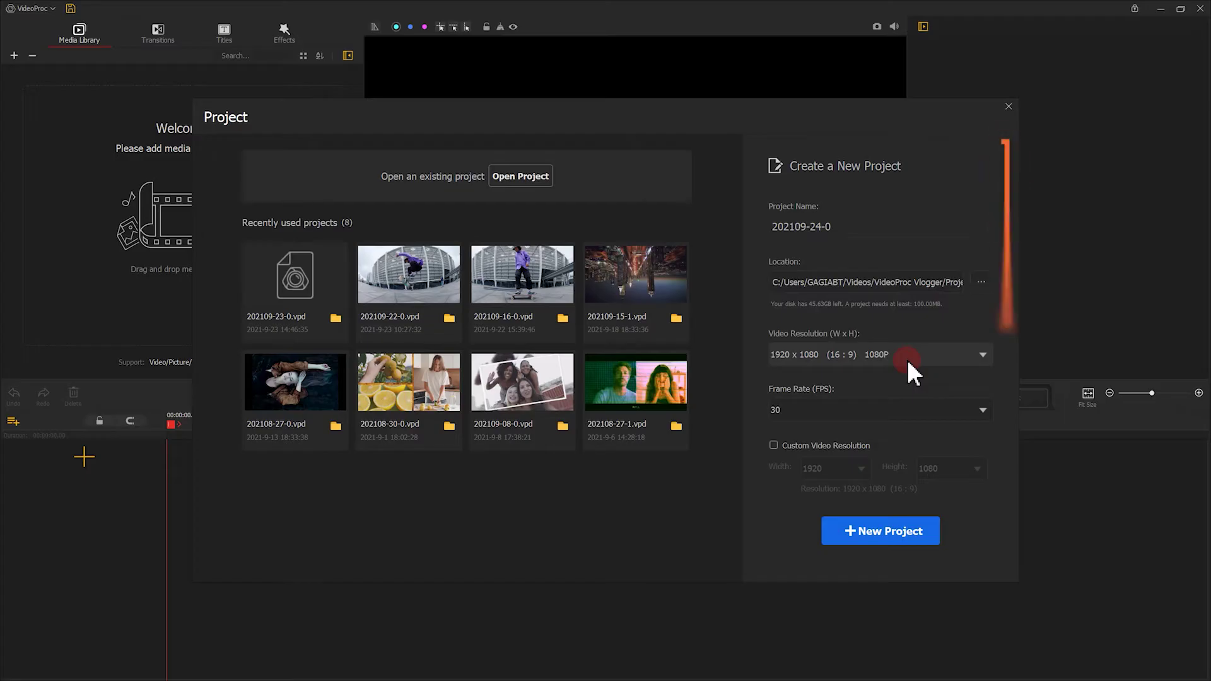
# Create a new project, import the aerial city video and place it on the video track
pyautogui.click(896, 527)
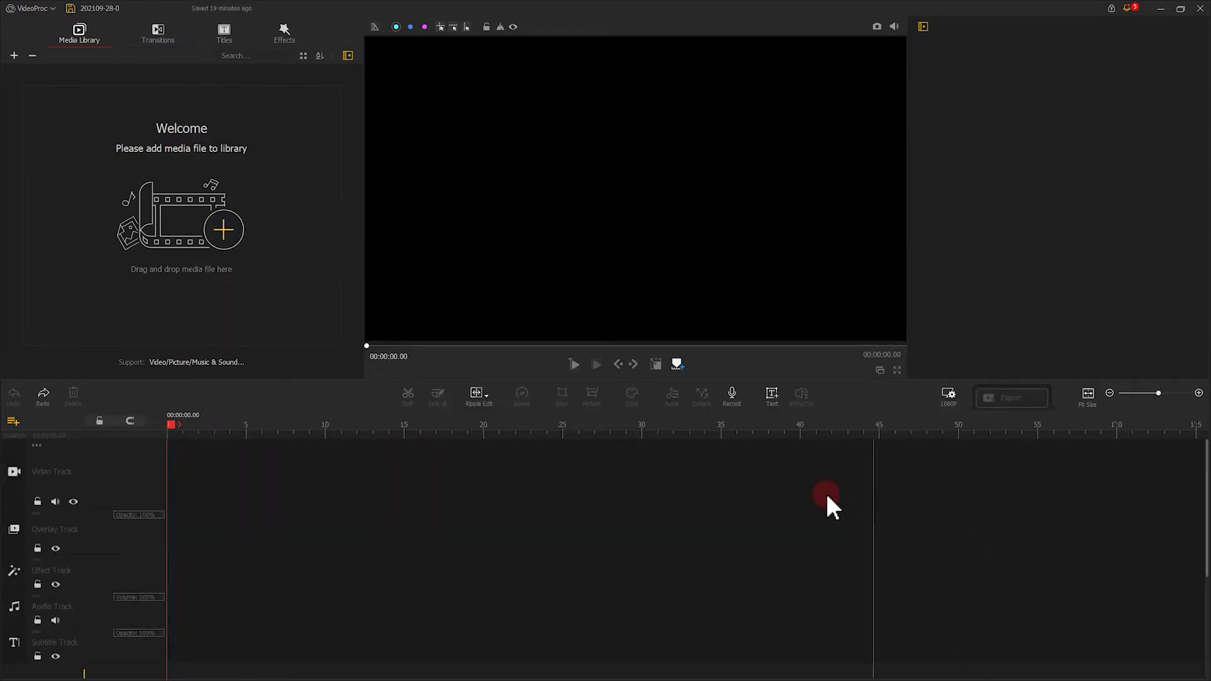
pyautogui.click(234, 234)
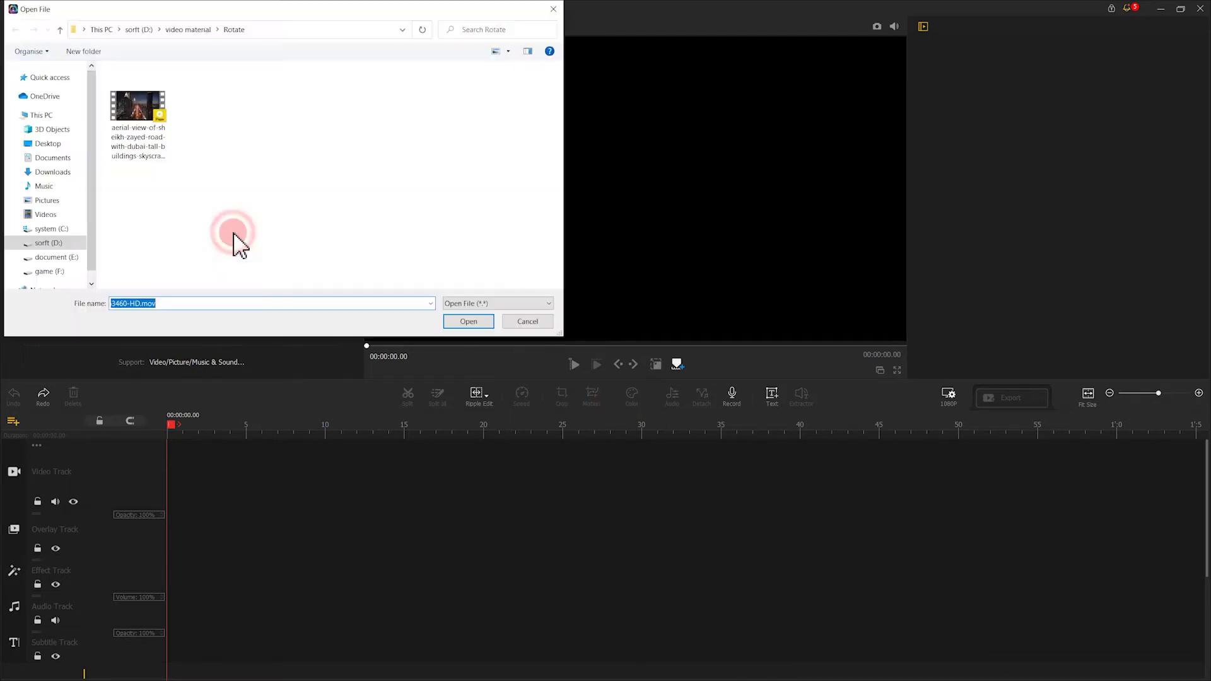
pyautogui.click(153, 163)
pyautogui.click(456, 322)
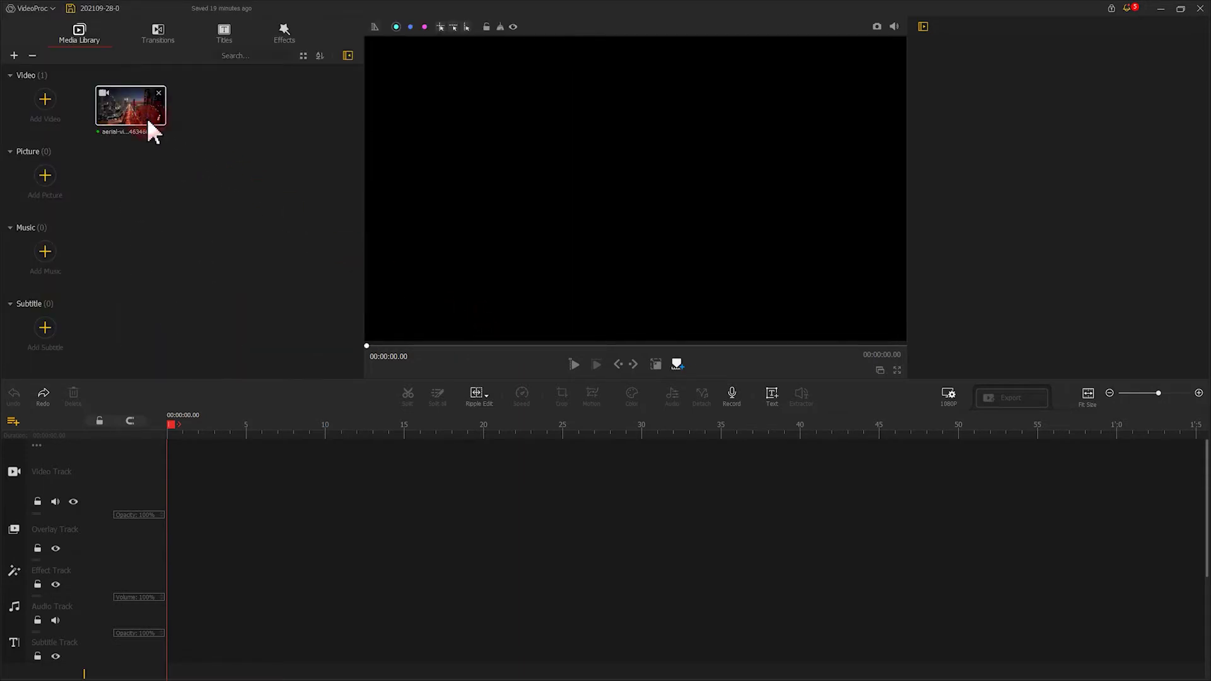
pyautogui.moveTo(152, 132); pyautogui.dragTo(222, 445)
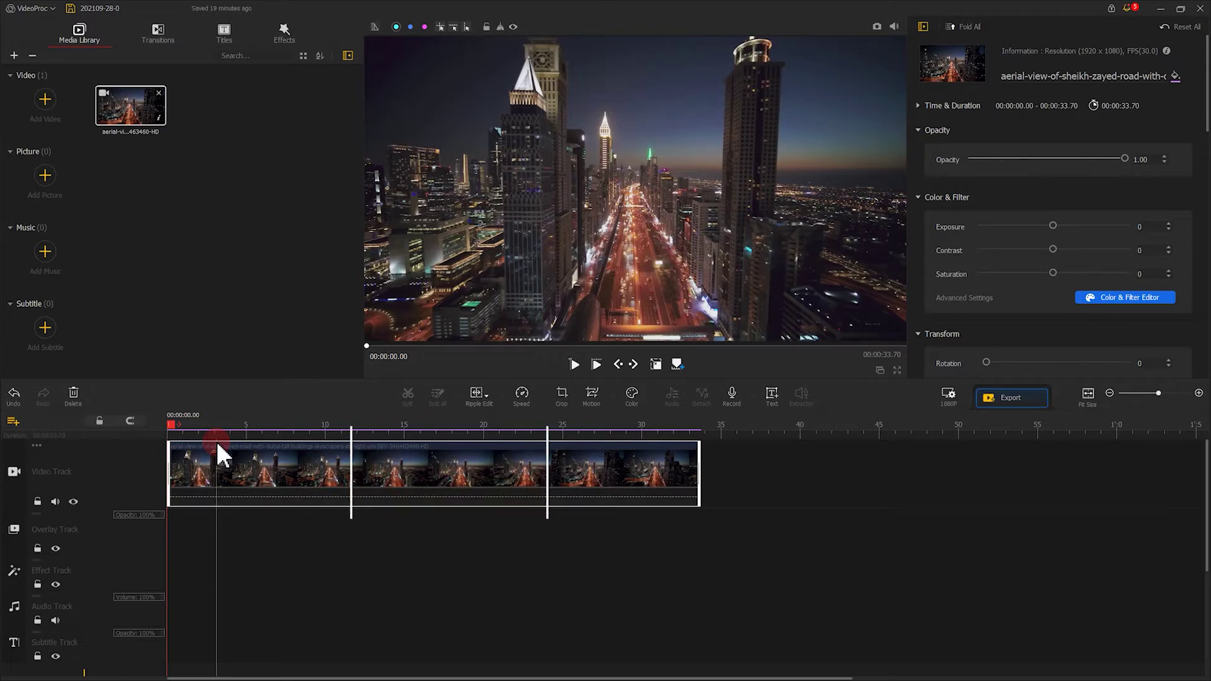
# Split the aerial clip at 11.80 s and 23.33 s, then select the clip pieces
pyautogui.moveTo(171, 426); pyautogui.dragTo(358, 440)
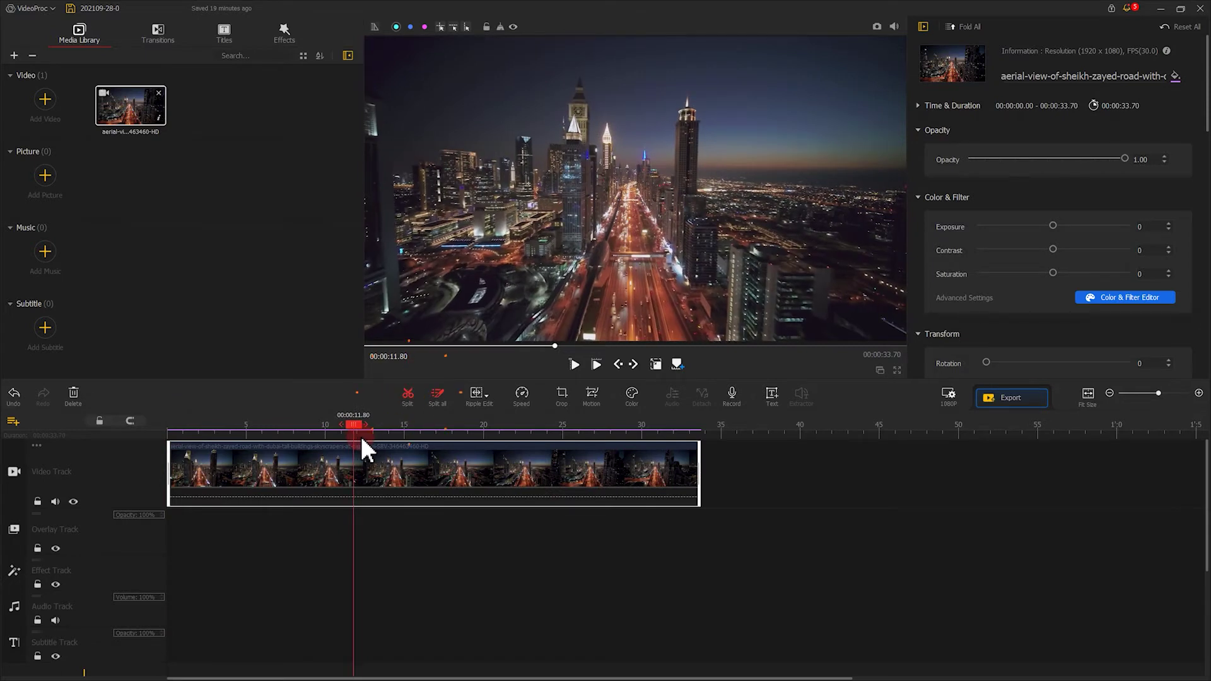
pyautogui.click(408, 400)
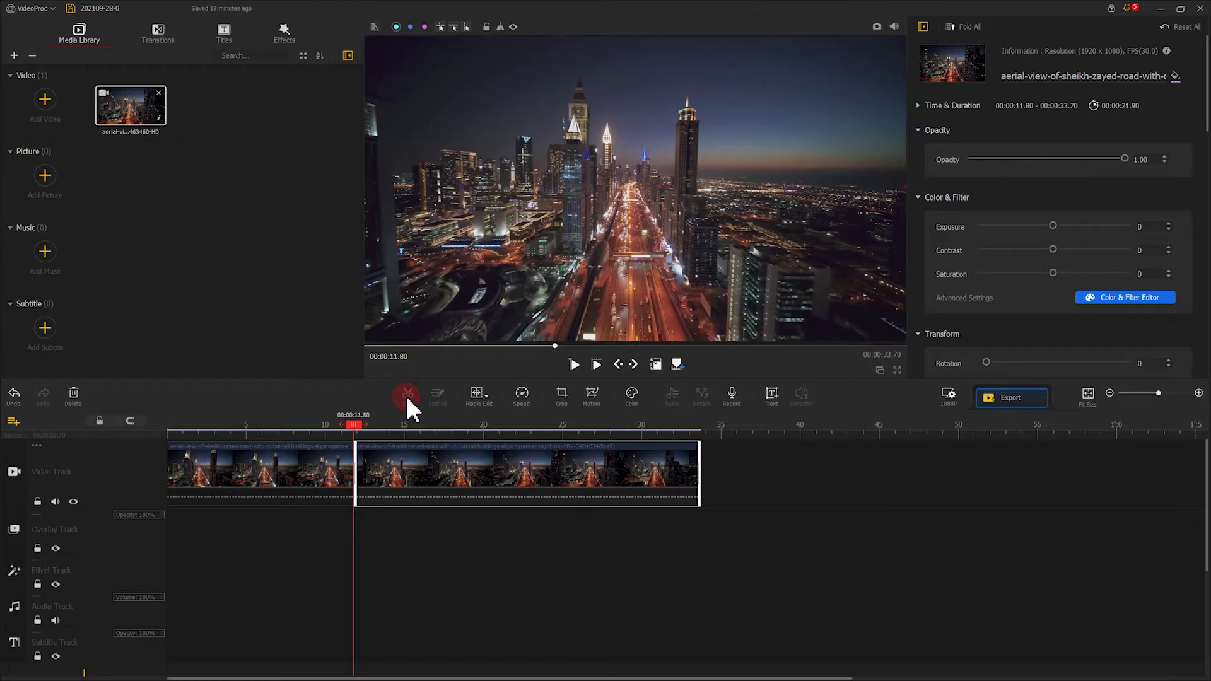
pyautogui.moveTo(355, 423); pyautogui.dragTo(538, 425)
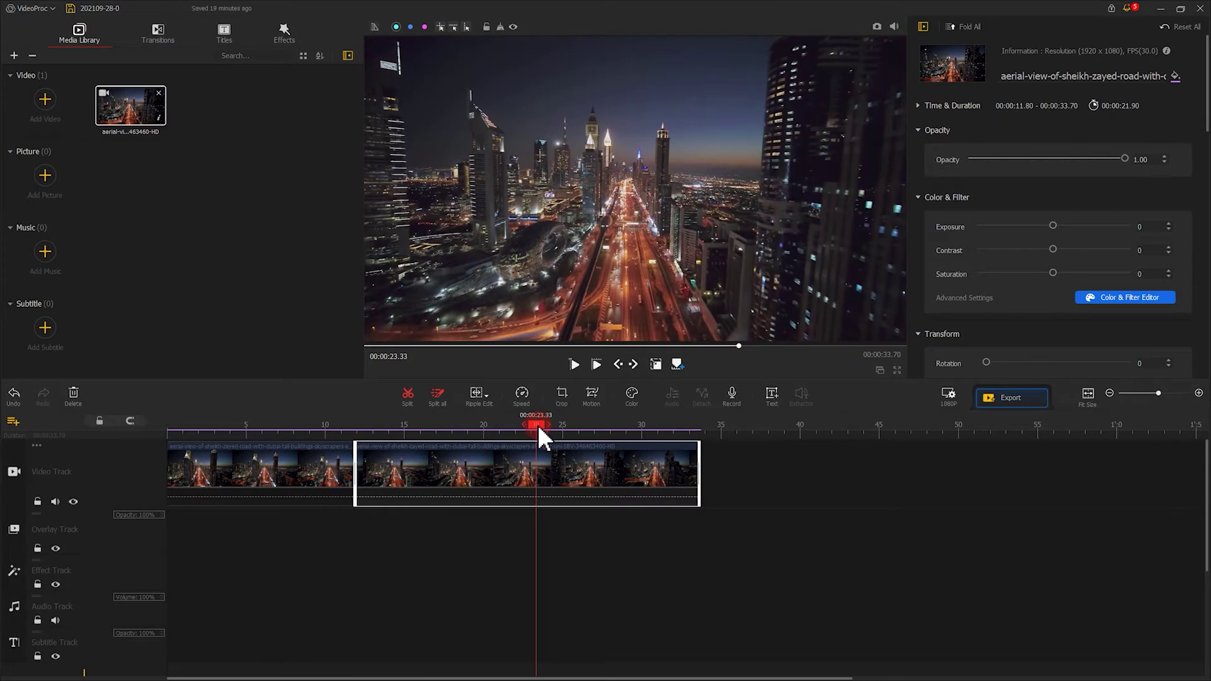
pyautogui.click(406, 398)
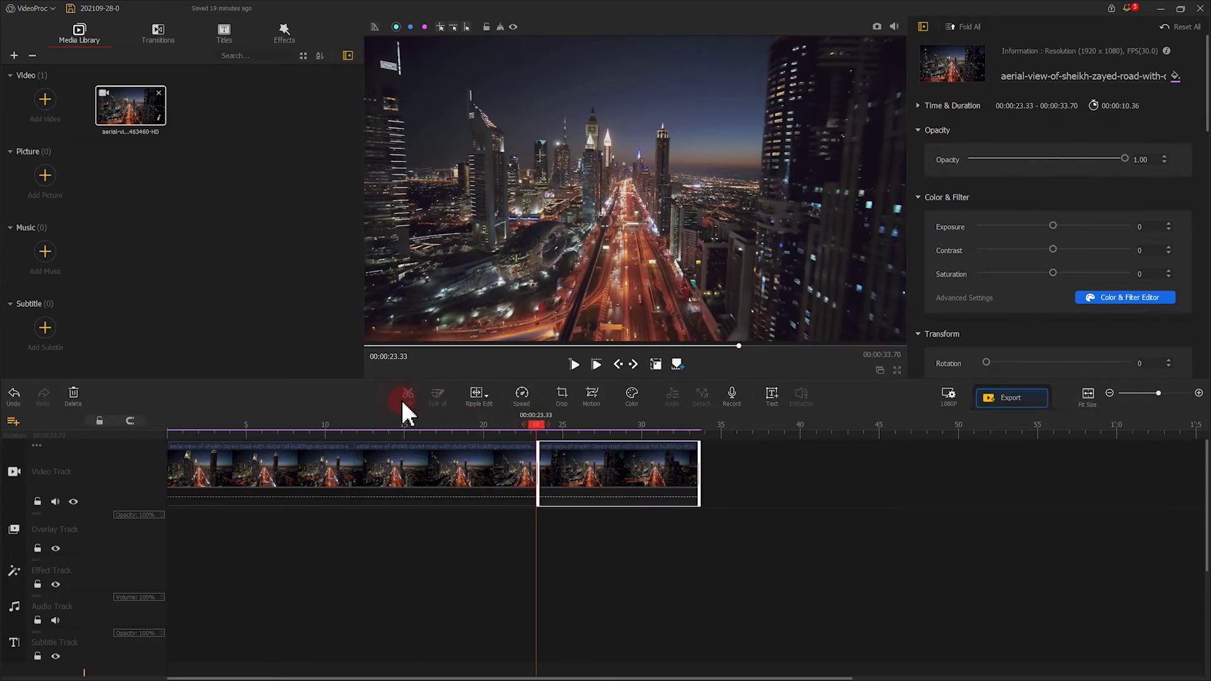
pyautogui.click(408, 455)
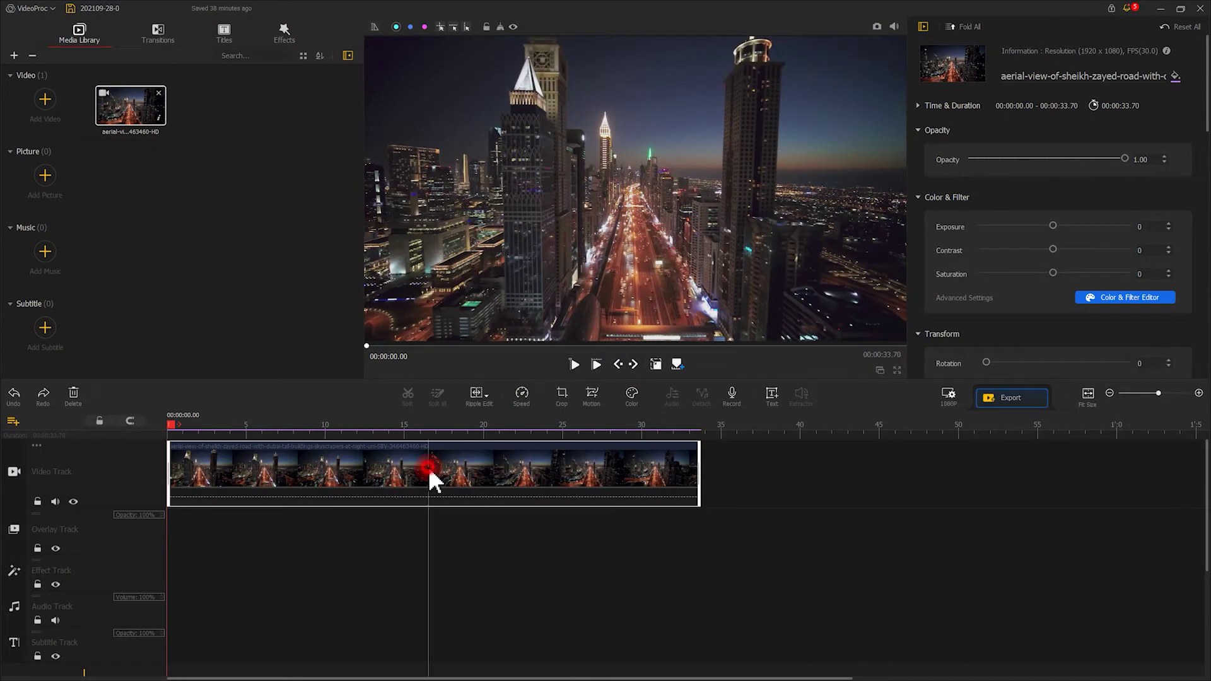
pyautogui.click(429, 467)
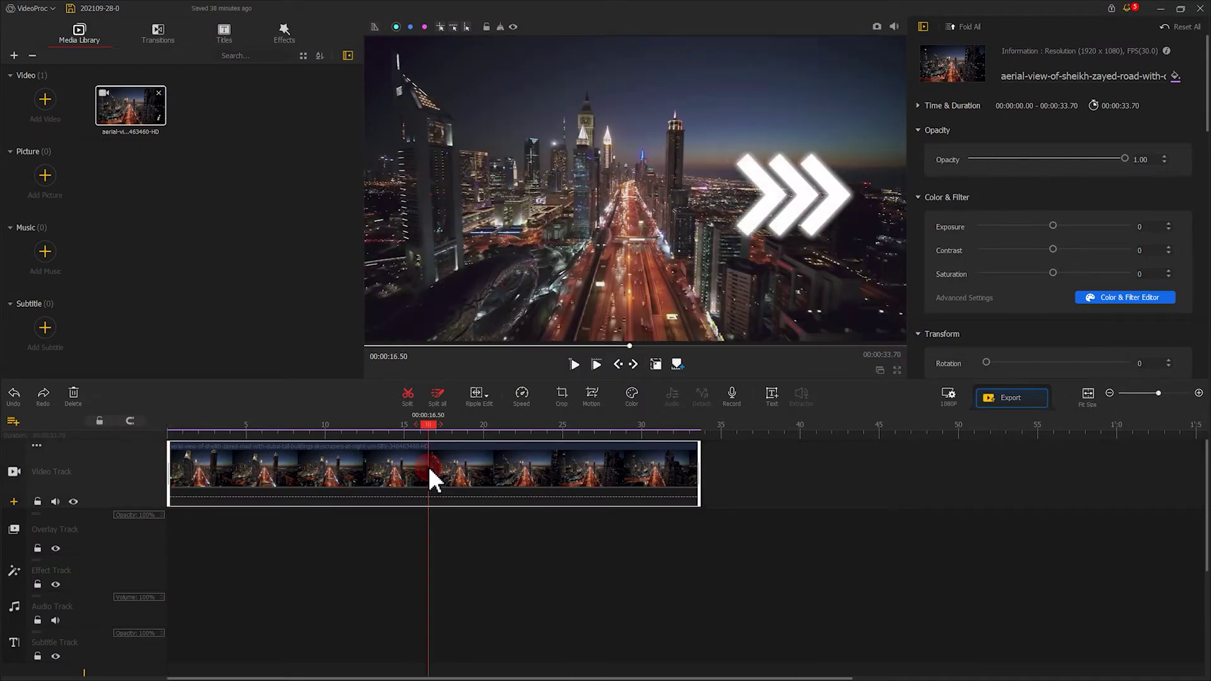
# Tilt the clip 39 degrees with the Rotation control, then drag it back to 0
pyautogui.click(941, 197)
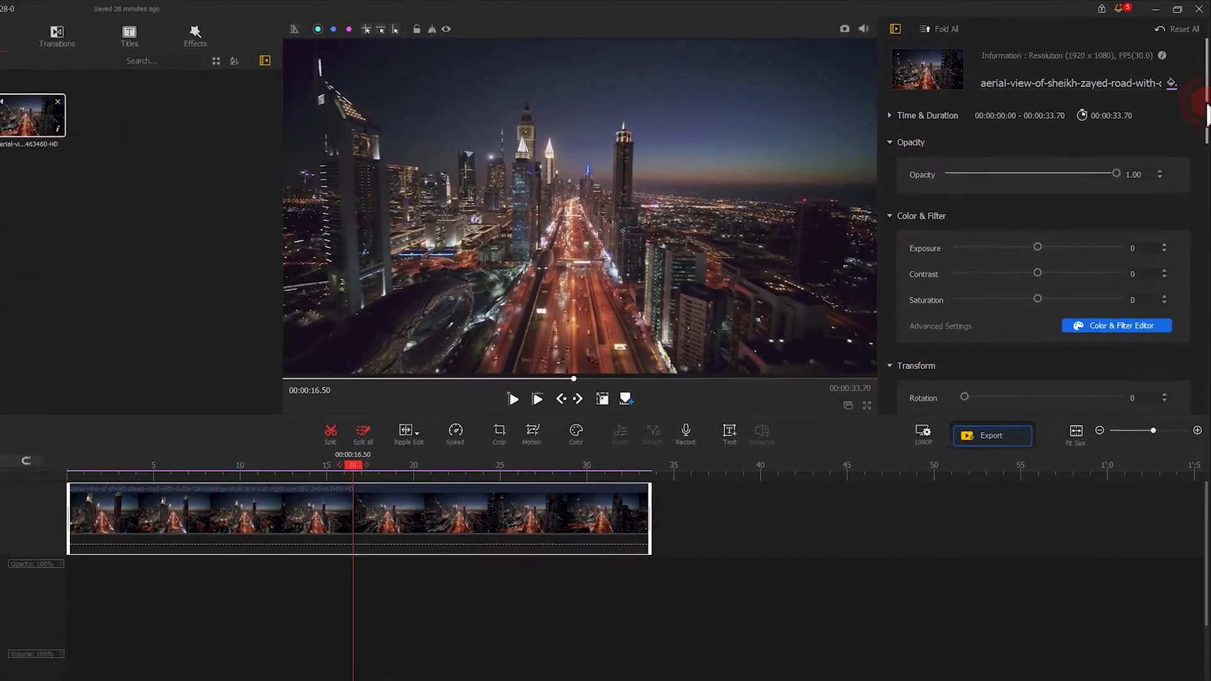
pyautogui.moveTo(1206, 114); pyautogui.dragTo(1203, 197)
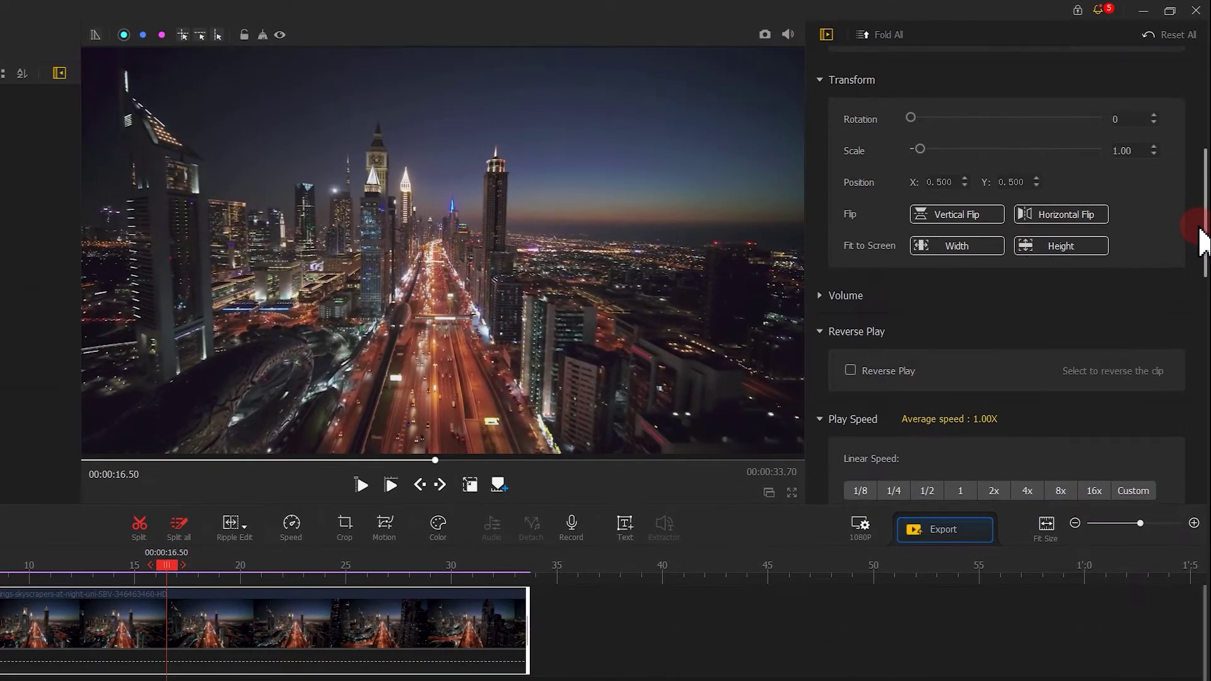
pyautogui.moveTo(1202, 240); pyautogui.dragTo(1202, 245)
pyautogui.moveTo(910, 107); pyautogui.dragTo(913, 111)
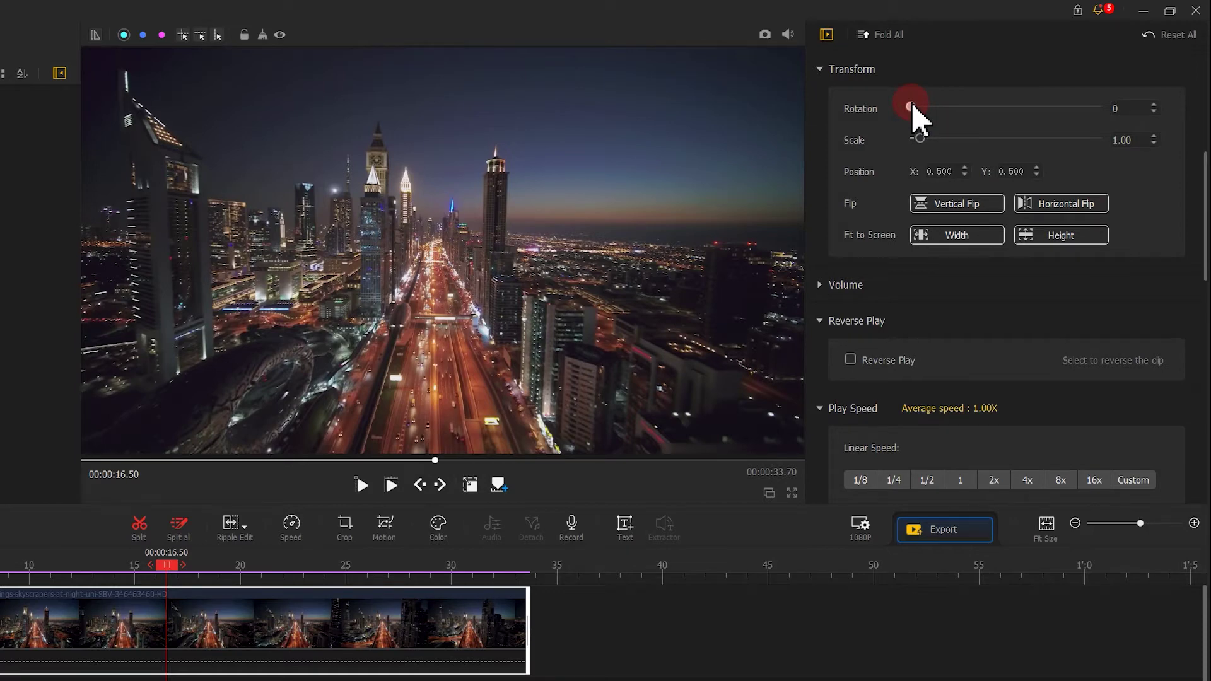
pyautogui.moveTo(912, 108); pyautogui.dragTo(933, 109)
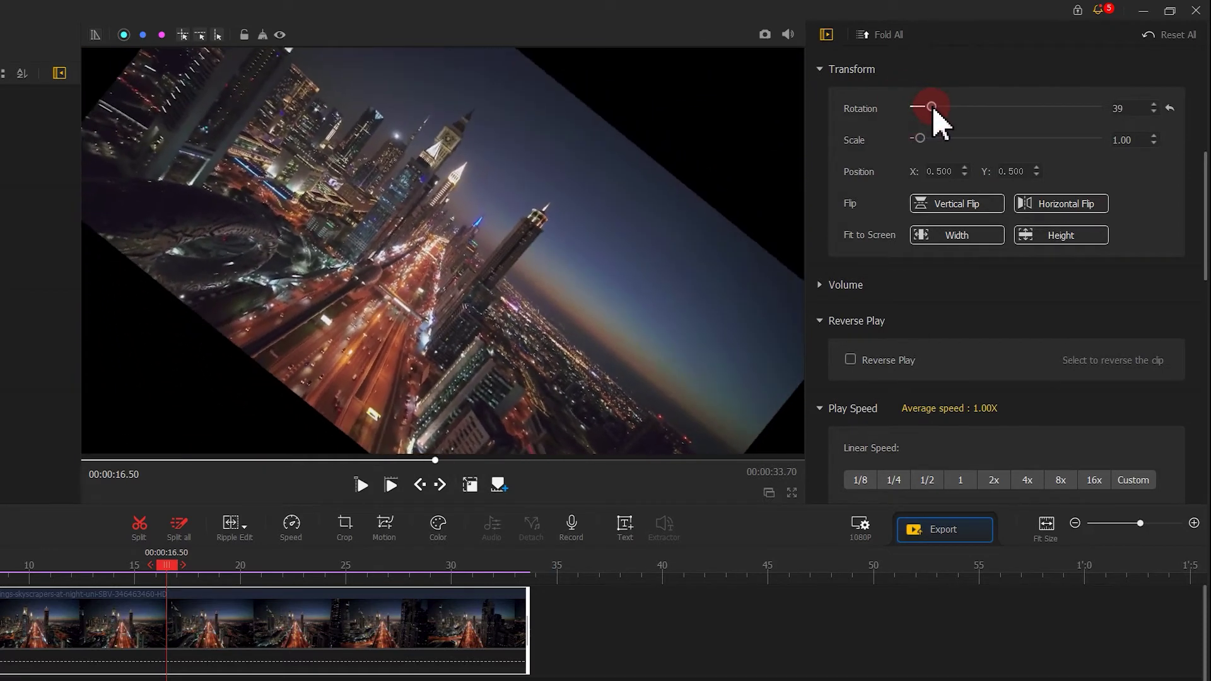
pyautogui.moveTo(934, 108); pyautogui.dragTo(898, 110)
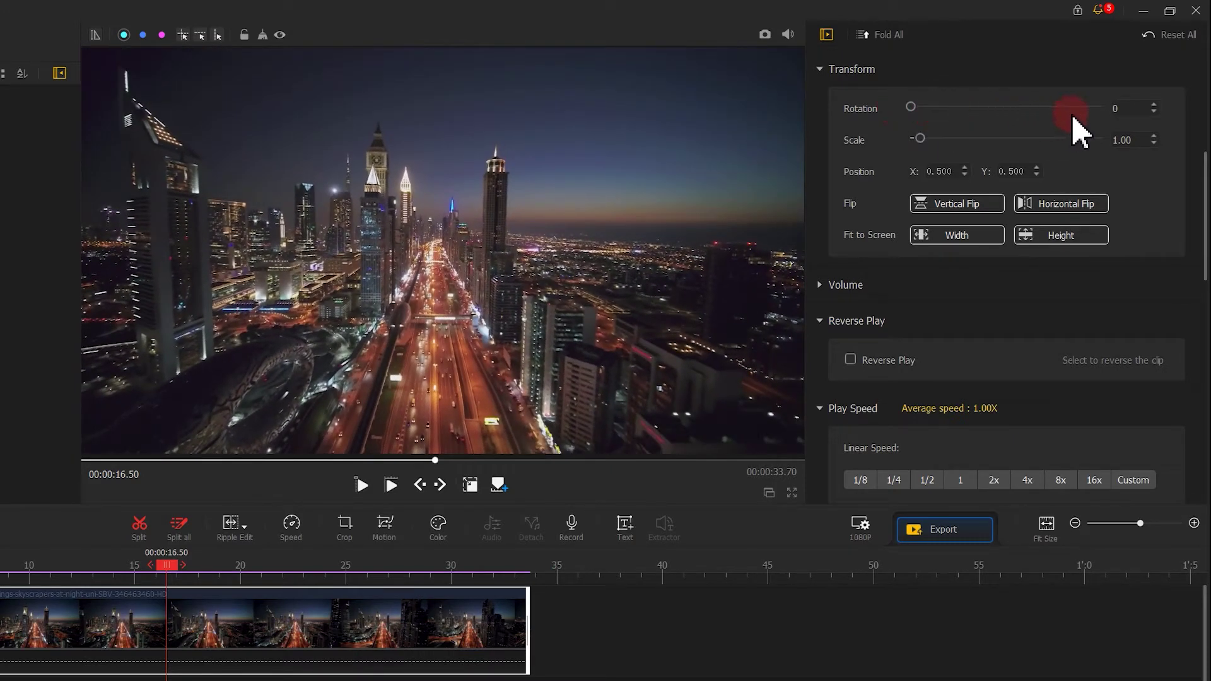
# Enter rotation 90, then 180, and reset the rotation back to 0
pyautogui.click(1116, 111)
pyautogui.doubleClick(1115, 108)
pyautogui.write('90')
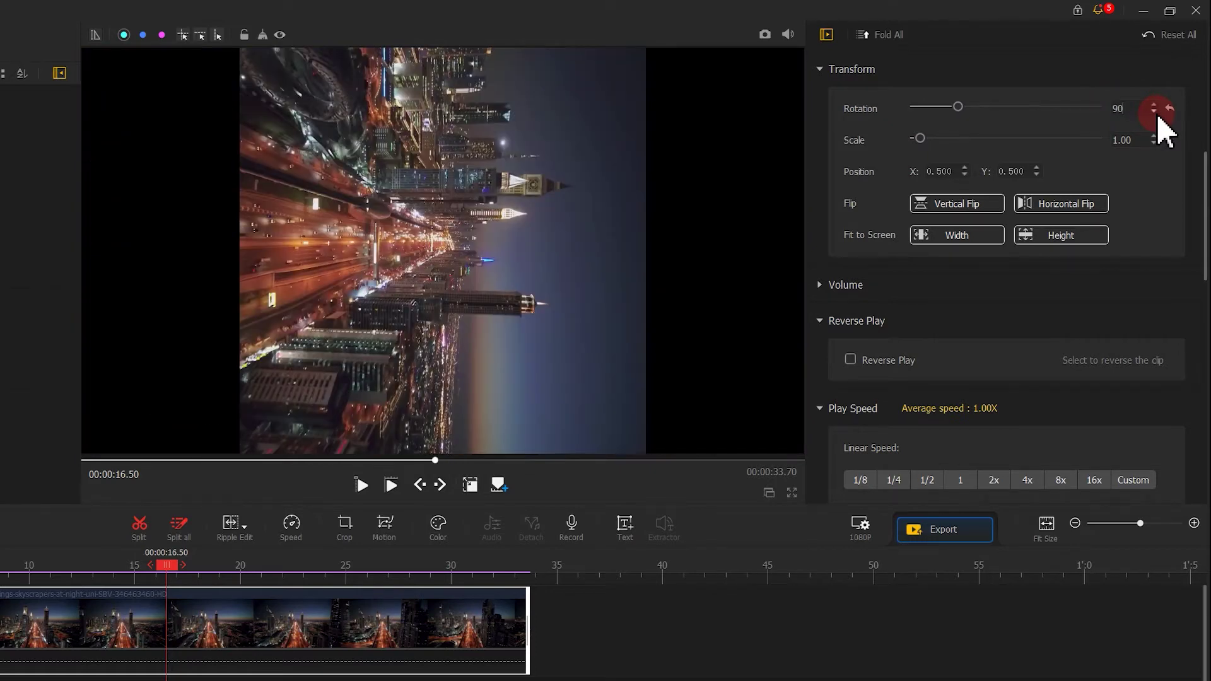
pyautogui.doubleClick(1105, 110)
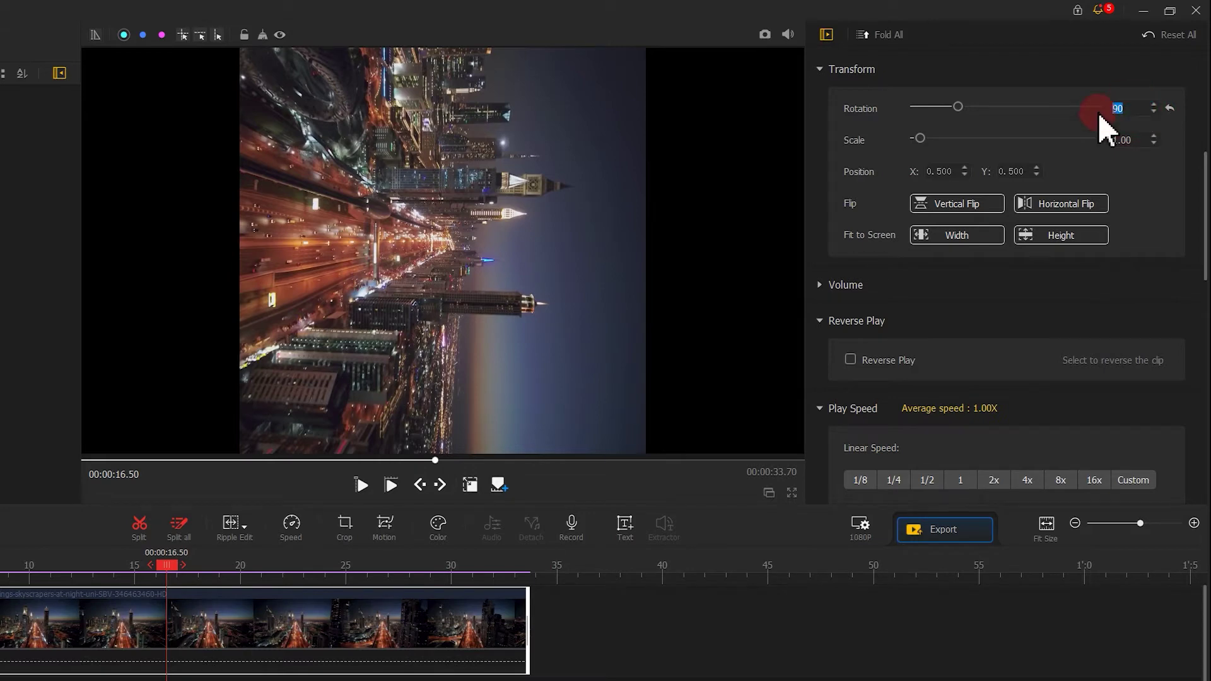
pyautogui.write('180')
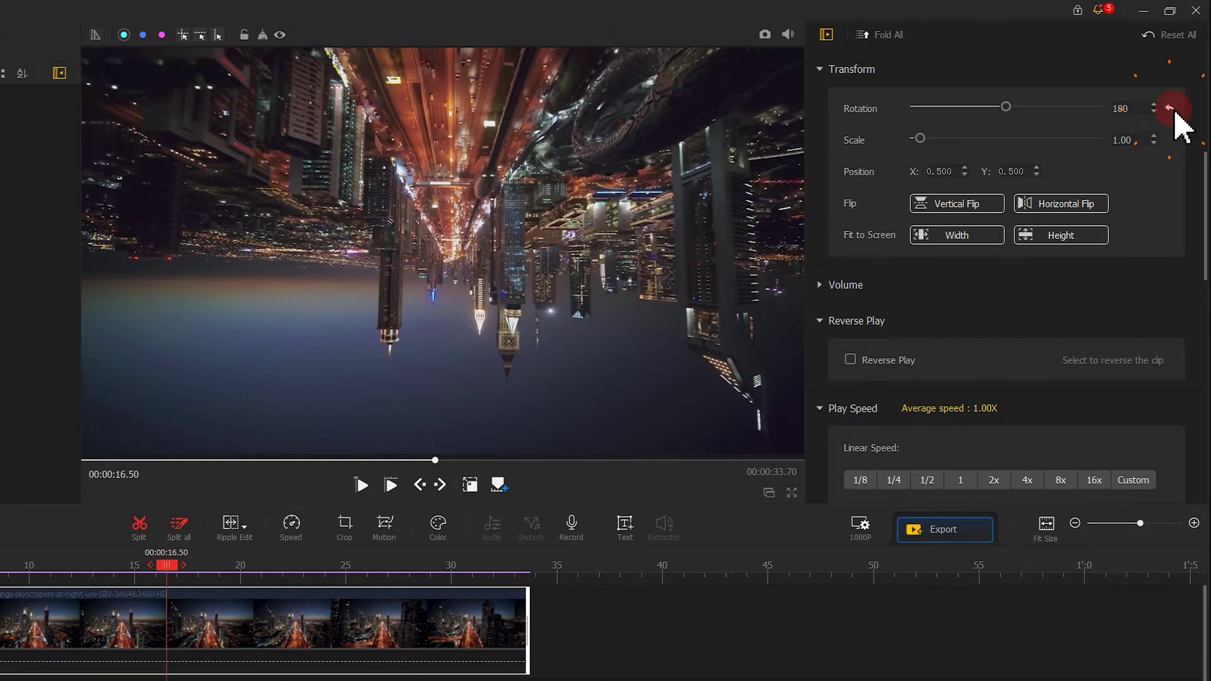
pyautogui.click(1170, 108)
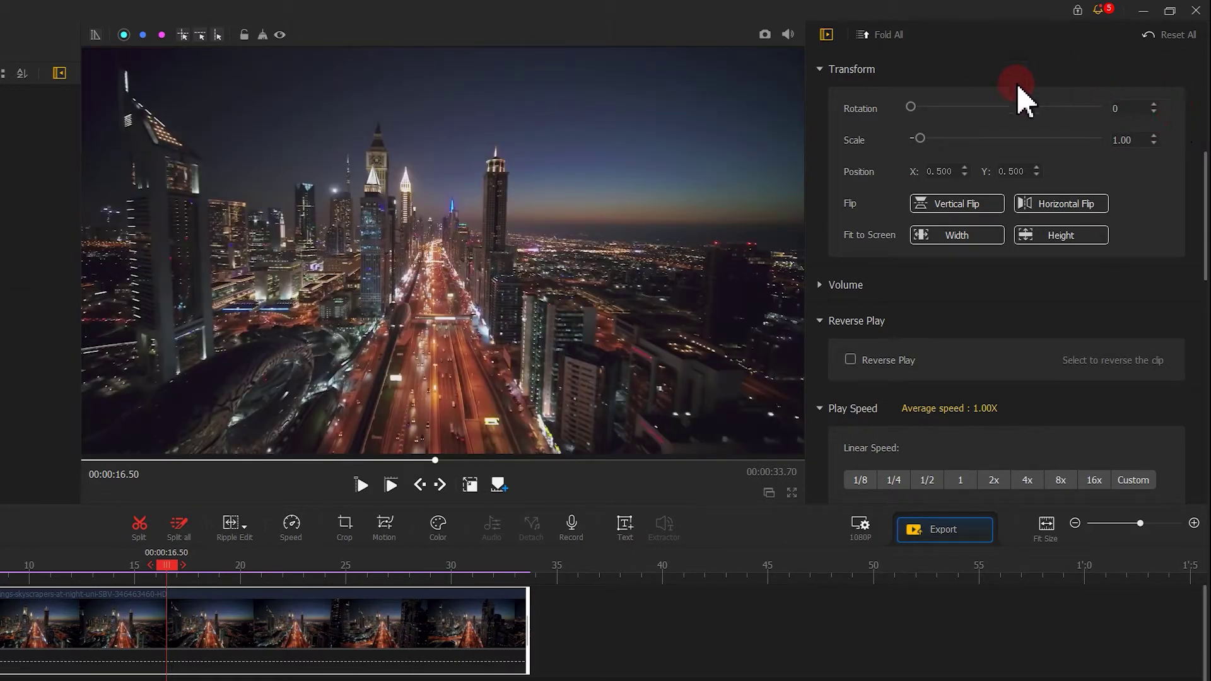
pyautogui.moveTo(910, 107); pyautogui.dragTo(923, 107)
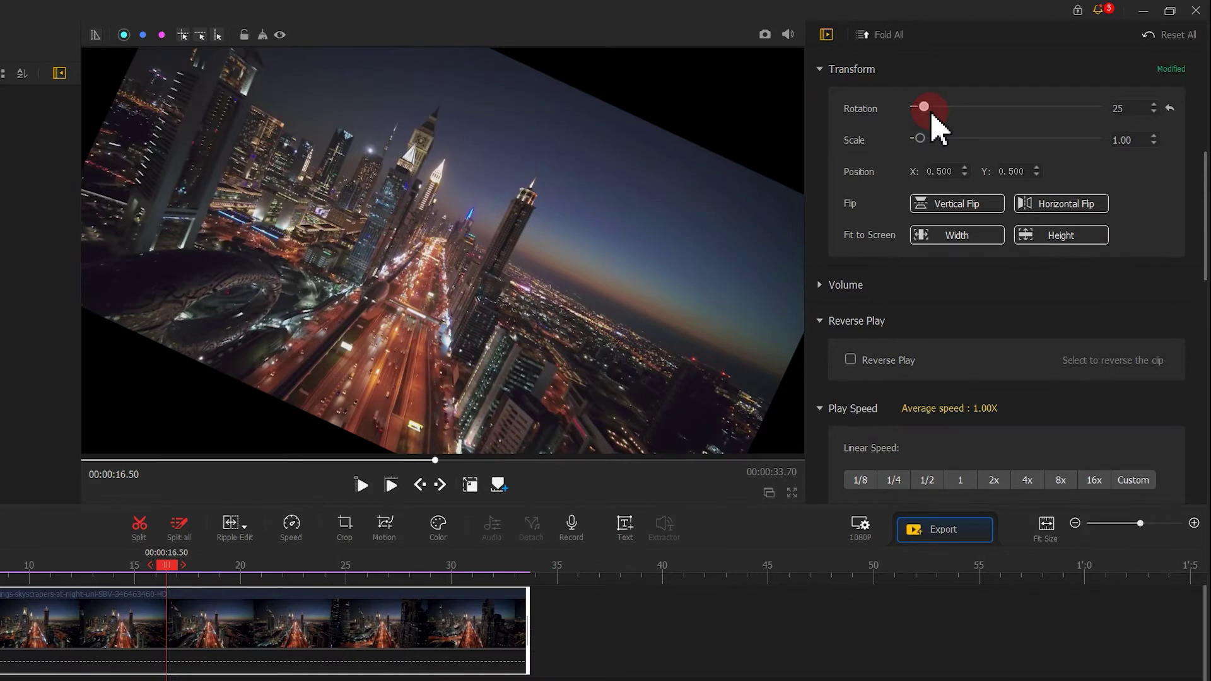
pyautogui.click(920, 137)
pyautogui.moveTo(923, 140); pyautogui.dragTo(940, 140)
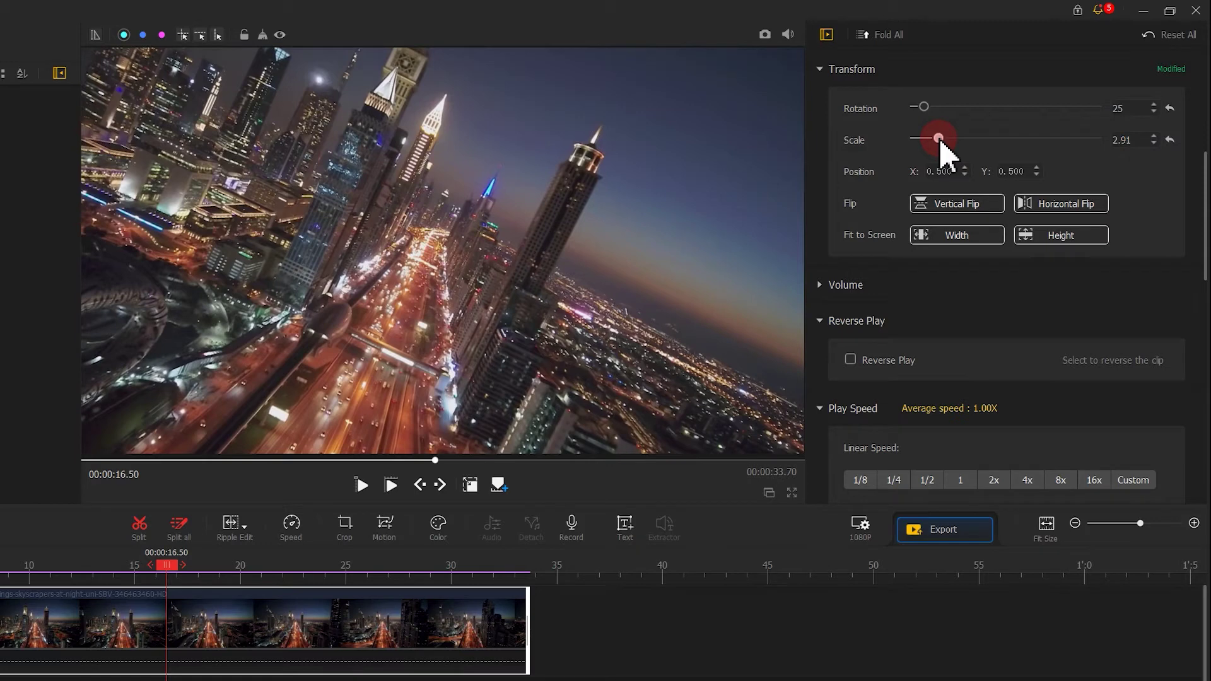
pyautogui.moveTo(1135, 140); pyautogui.dragTo(1110, 142)
pyautogui.write('3')
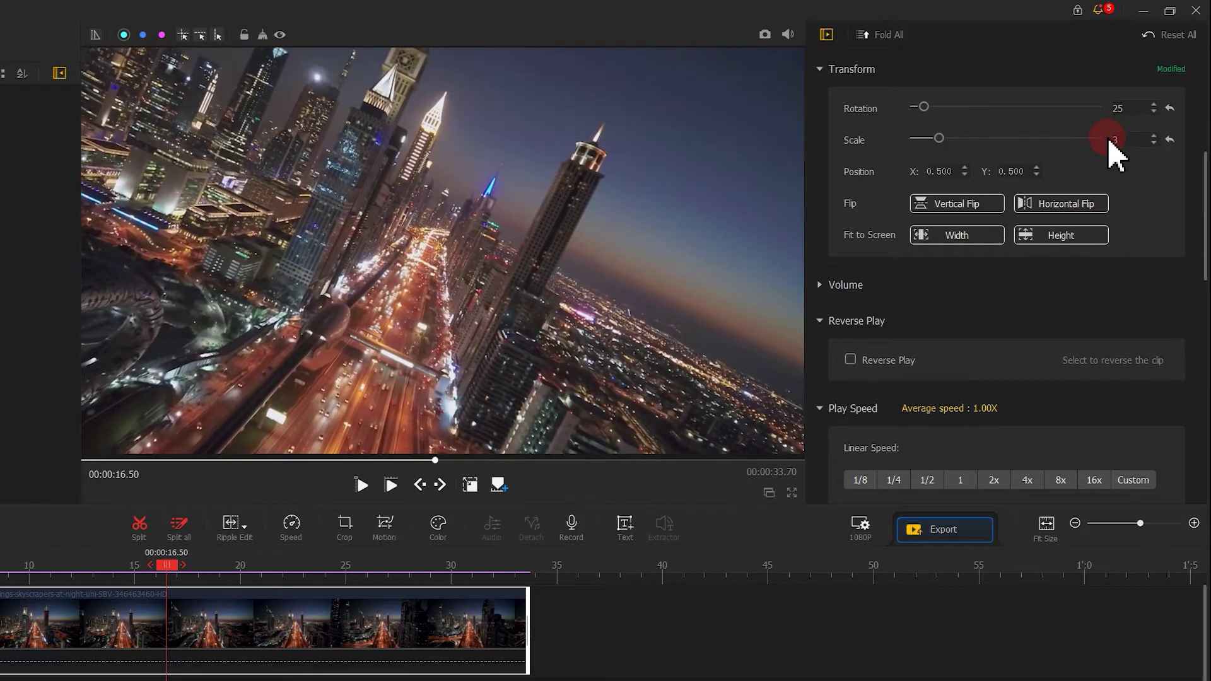
pyautogui.moveTo(1129, 140); pyautogui.dragTo(1092, 142)
pyautogui.write('4')
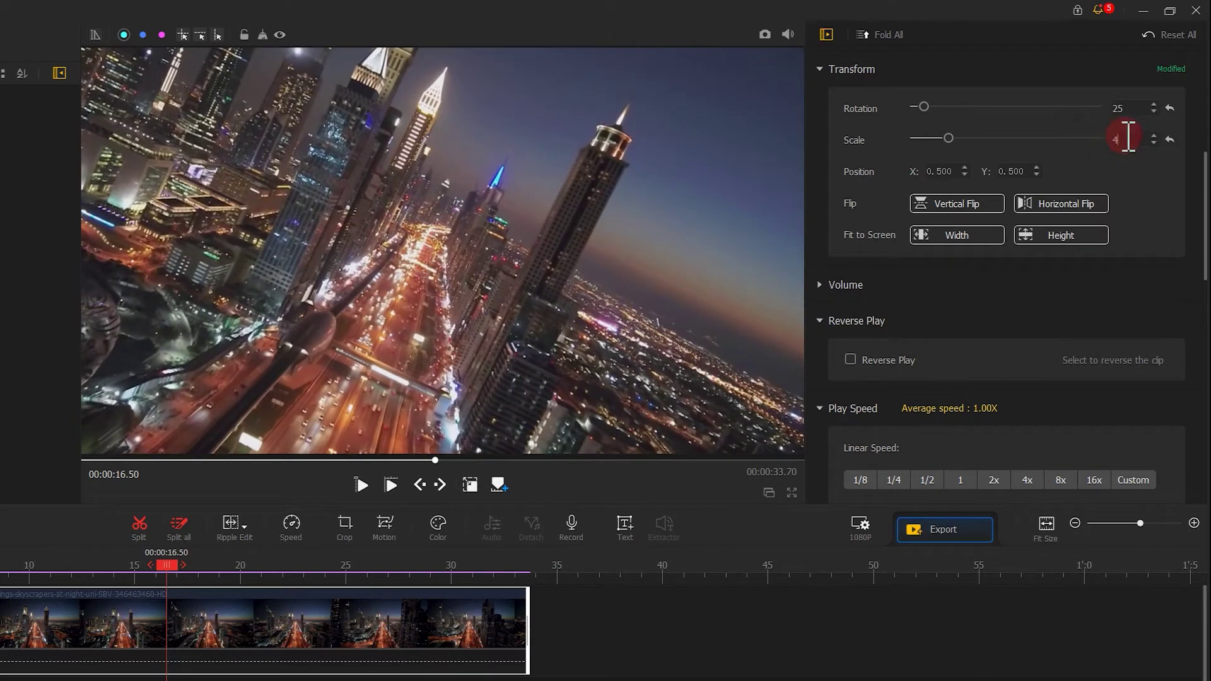
pyautogui.moveTo(1129, 140); pyautogui.dragTo(1093, 143)
pyautogui.write('5')
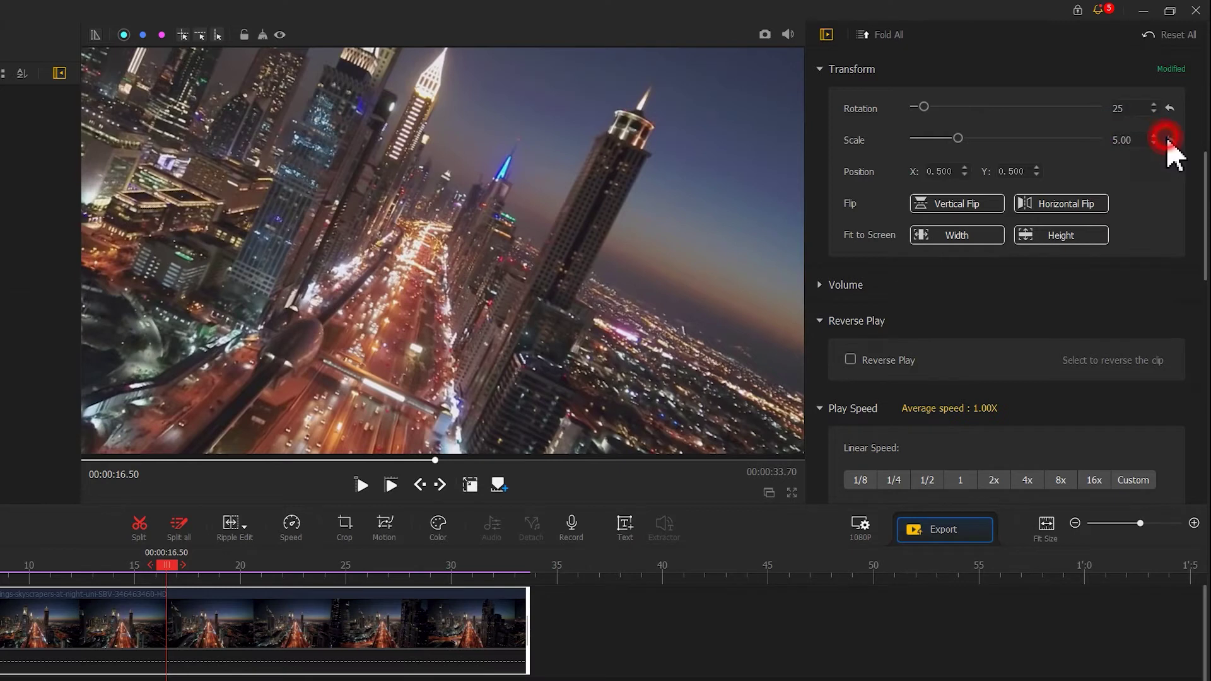
pyautogui.click(1168, 139)
pyautogui.moveTo(920, 138); pyautogui.dragTo(917, 138)
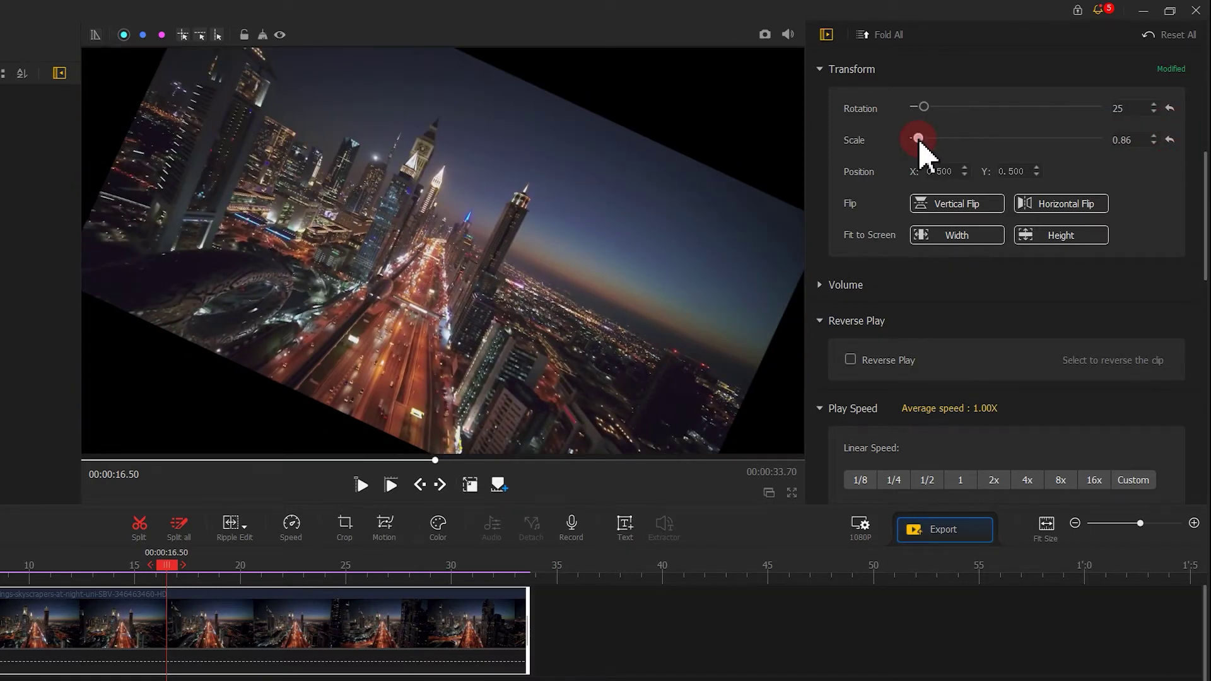
pyautogui.click(1169, 108)
pyautogui.click(1168, 139)
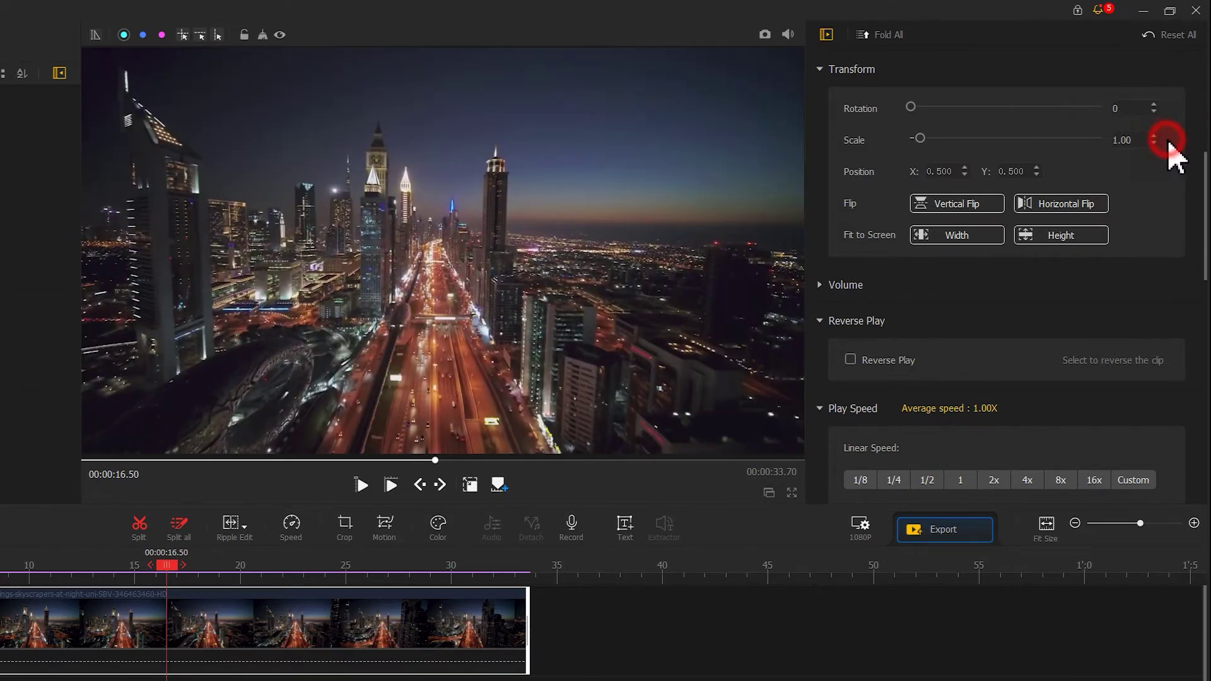
pyautogui.click(536, 224)
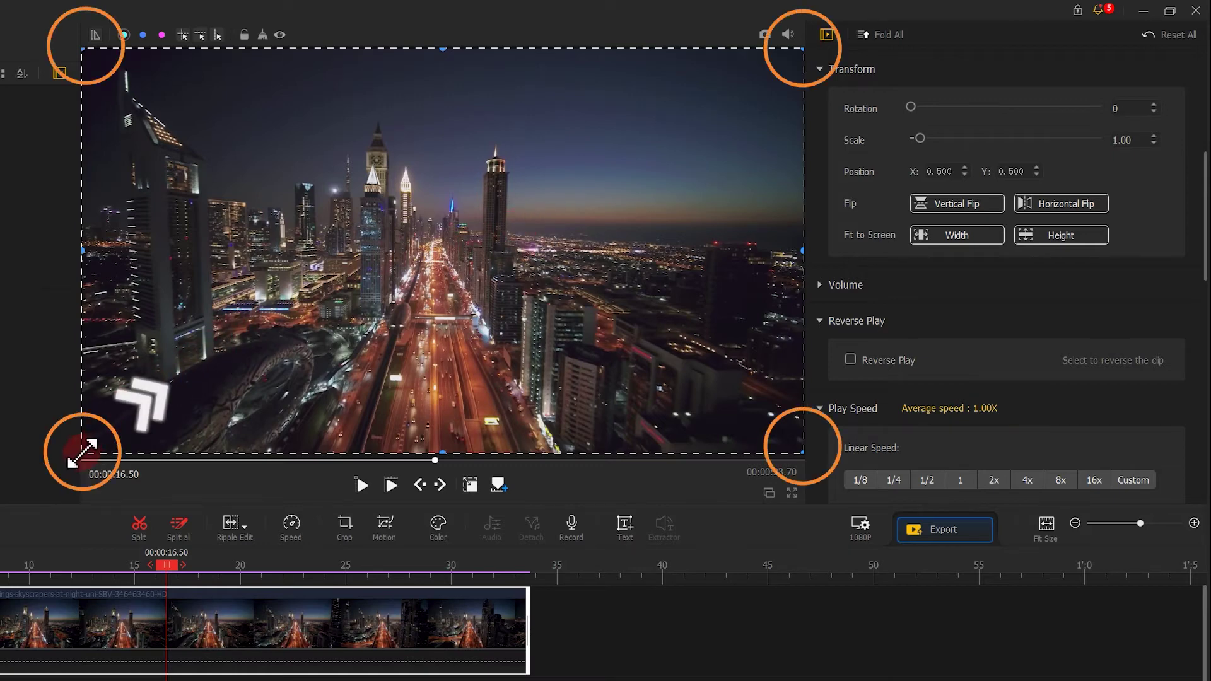
# Resize the clip with preview handles, trying scales 0.37, 0.47 and 0.61 toward about 0.51
pyautogui.moveTo(82, 453); pyautogui.dragTo(240, 366)
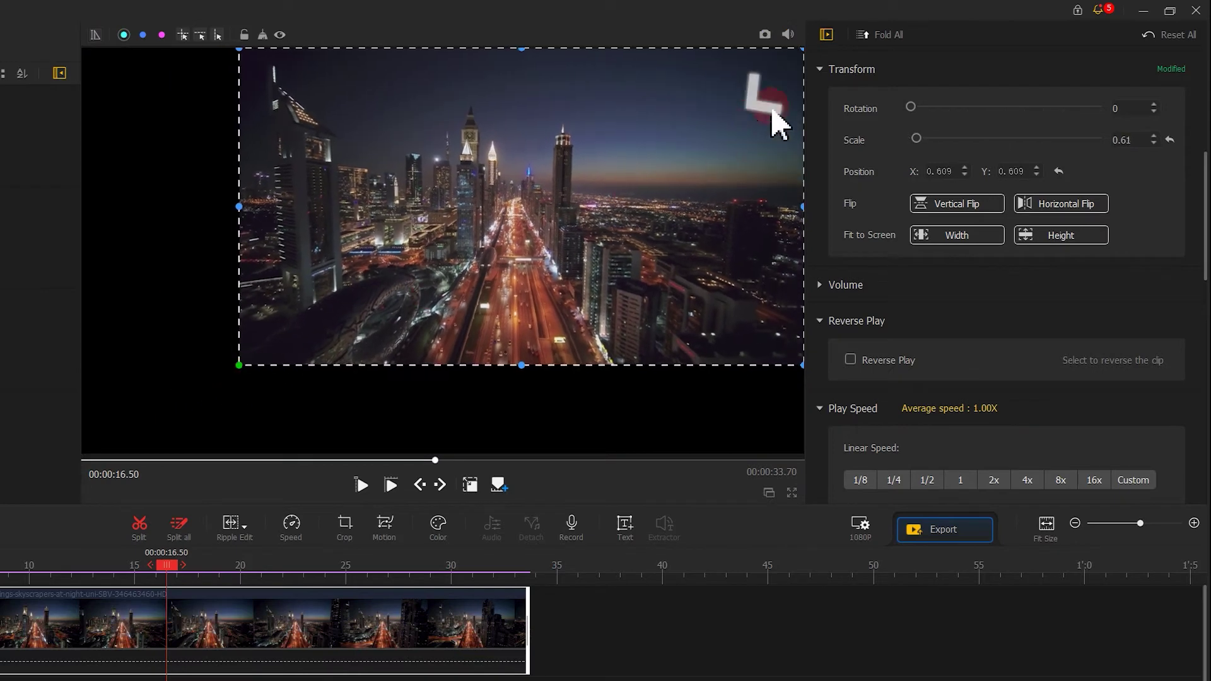
pyautogui.moveTo(803, 49); pyautogui.dragTo(692, 211)
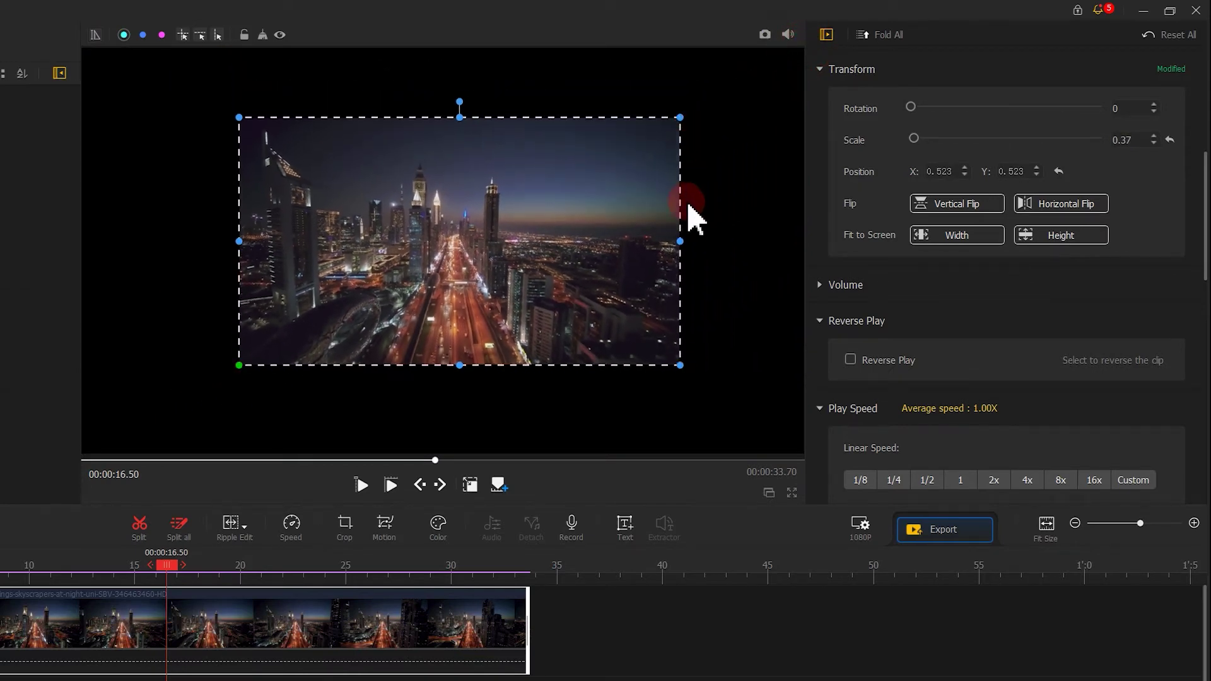
pyautogui.moveTo(679, 364); pyautogui.dragTo(733, 411)
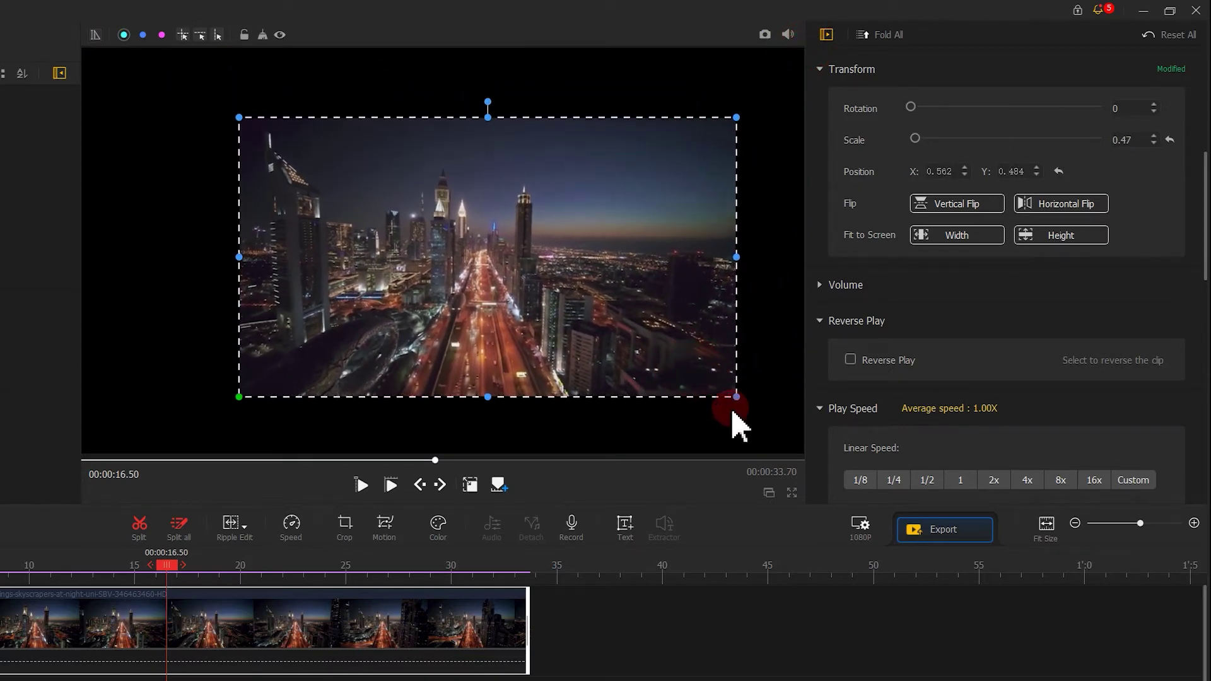
pyautogui.moveTo(234, 116); pyautogui.dragTo(172, 87)
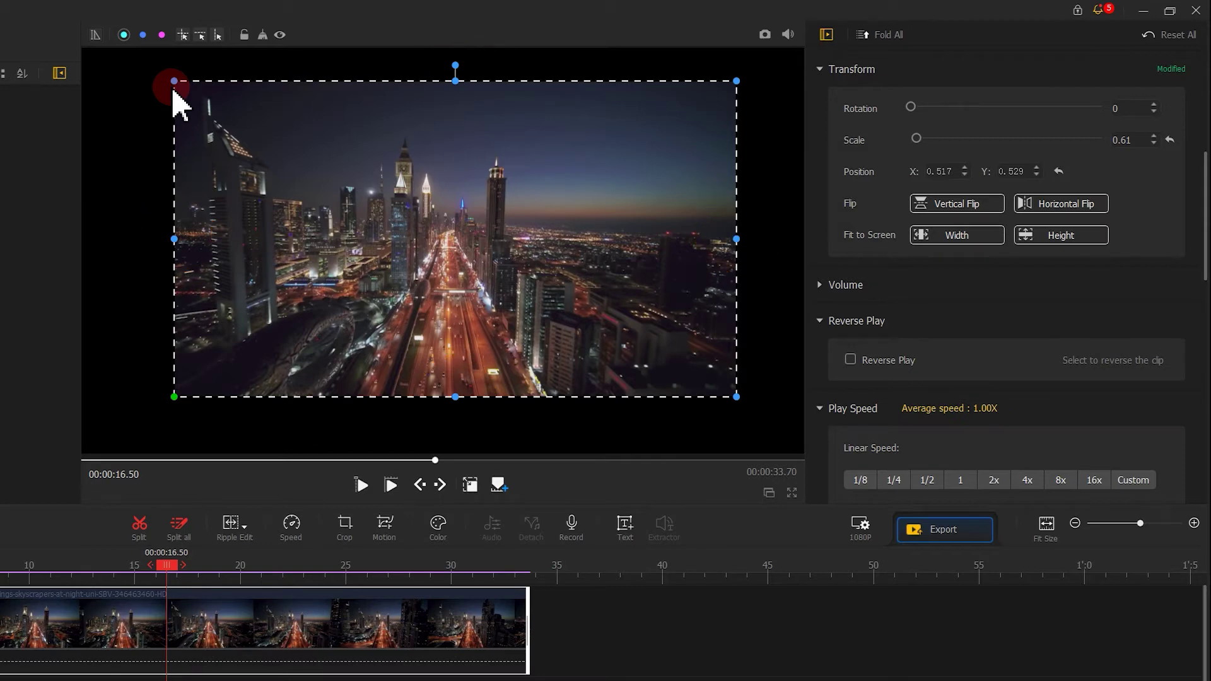
pyautogui.moveTo(175, 239)
pyautogui.mouseDown()
pyautogui.moveTo(104, 244)
pyautogui.moveTo(162, 243)
pyautogui.mouseUp()
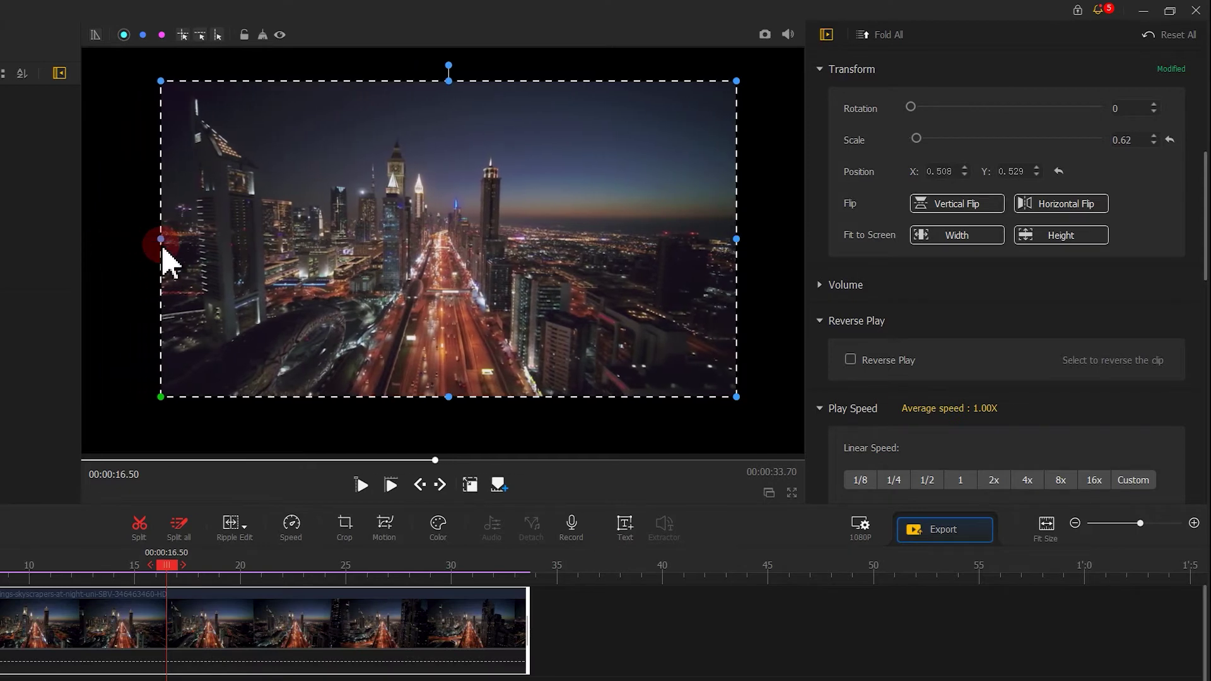
pyautogui.moveTo(448, 397)
pyautogui.mouseDown()
pyautogui.moveTo(465, 252)
pyautogui.moveTo(461, 390)
pyautogui.mouseUp()
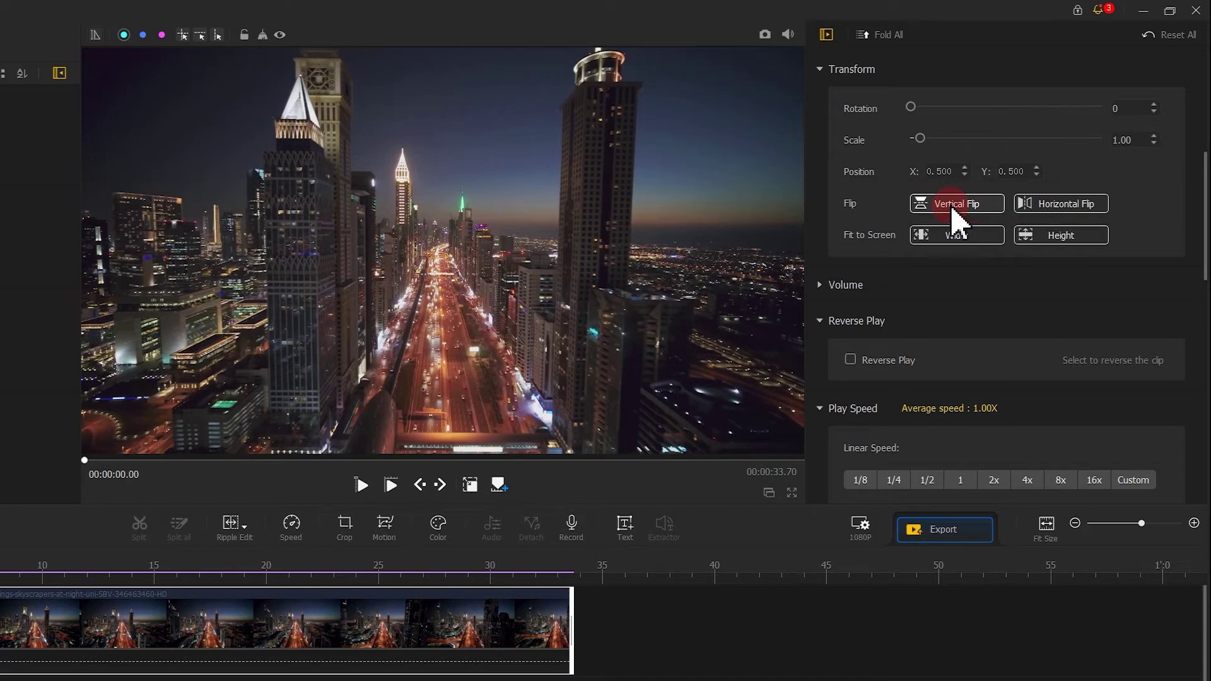
# Toggle vertical and horizontal flips on and off, then reset both flips together
pyautogui.click(954, 205)
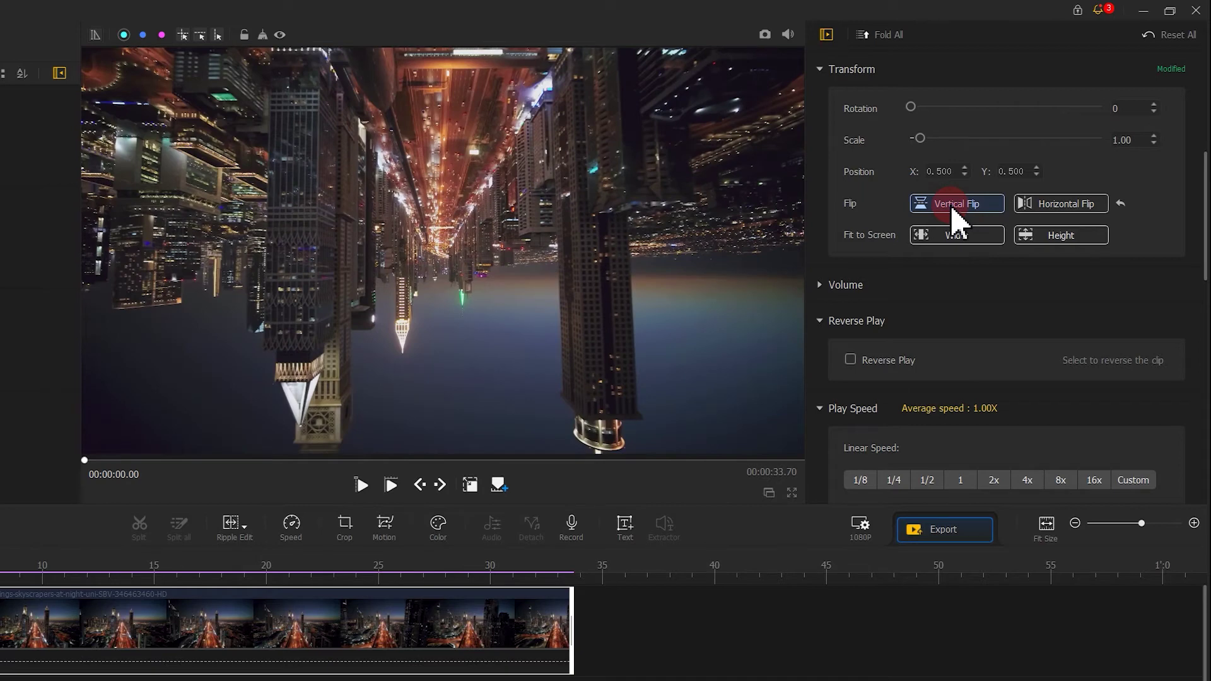
pyautogui.click(953, 208)
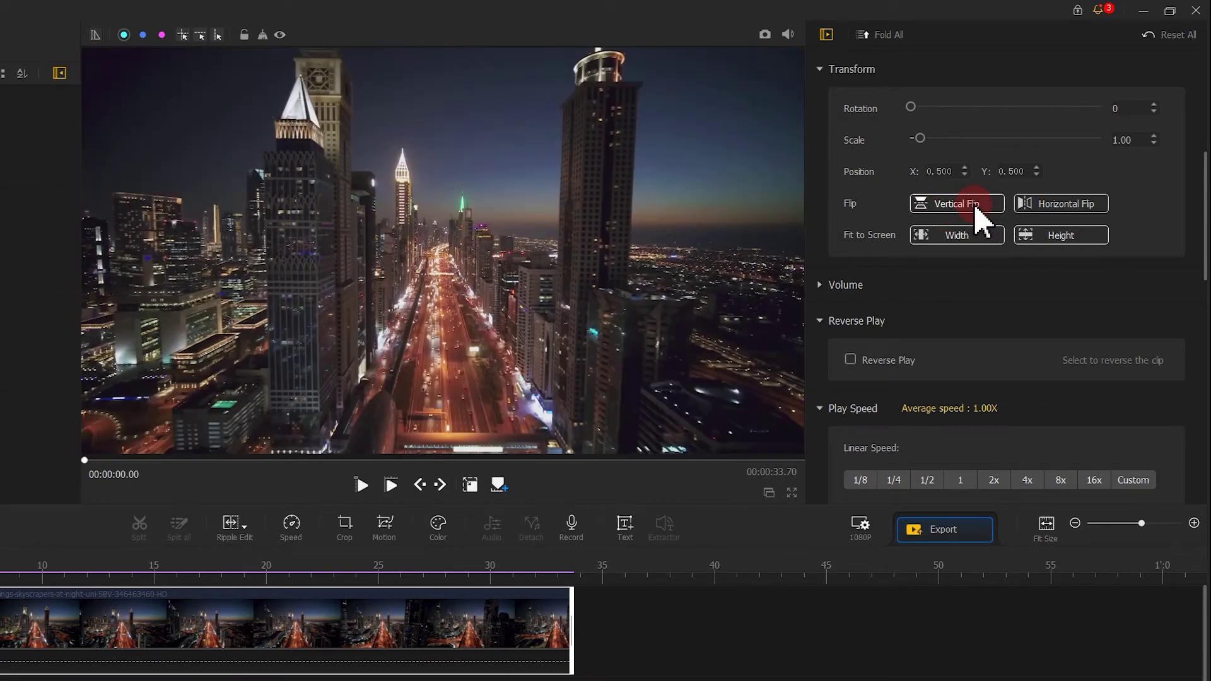
pyautogui.click(1034, 207)
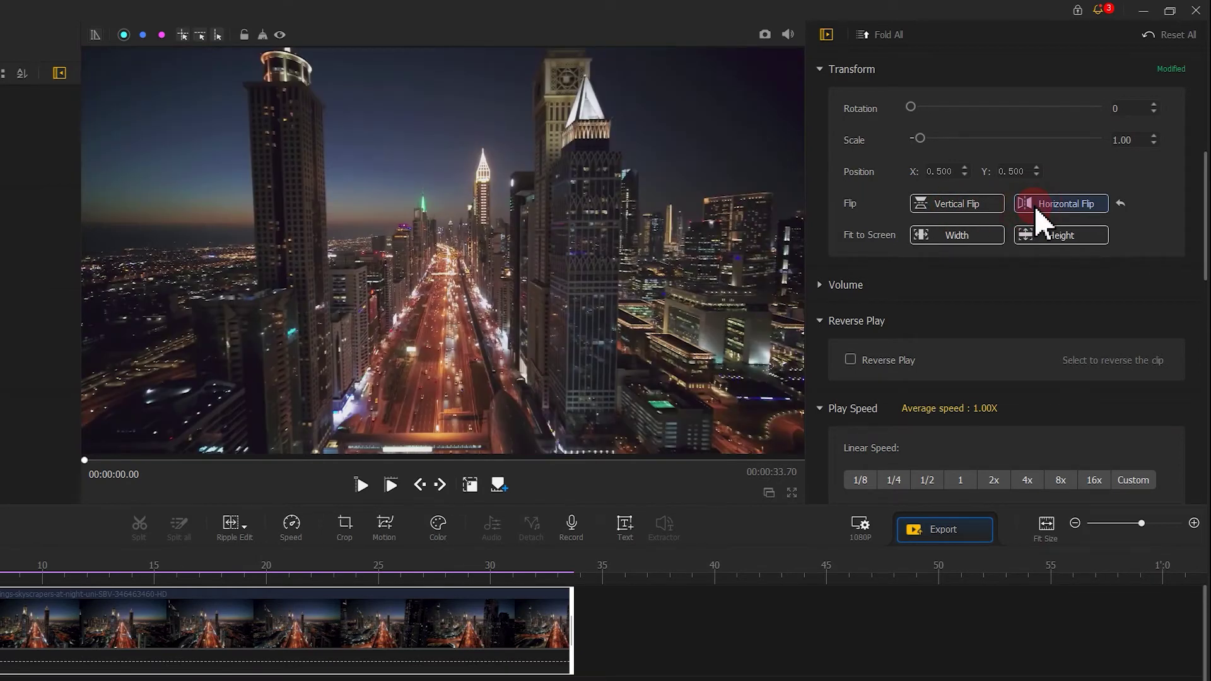
pyautogui.click(1037, 210)
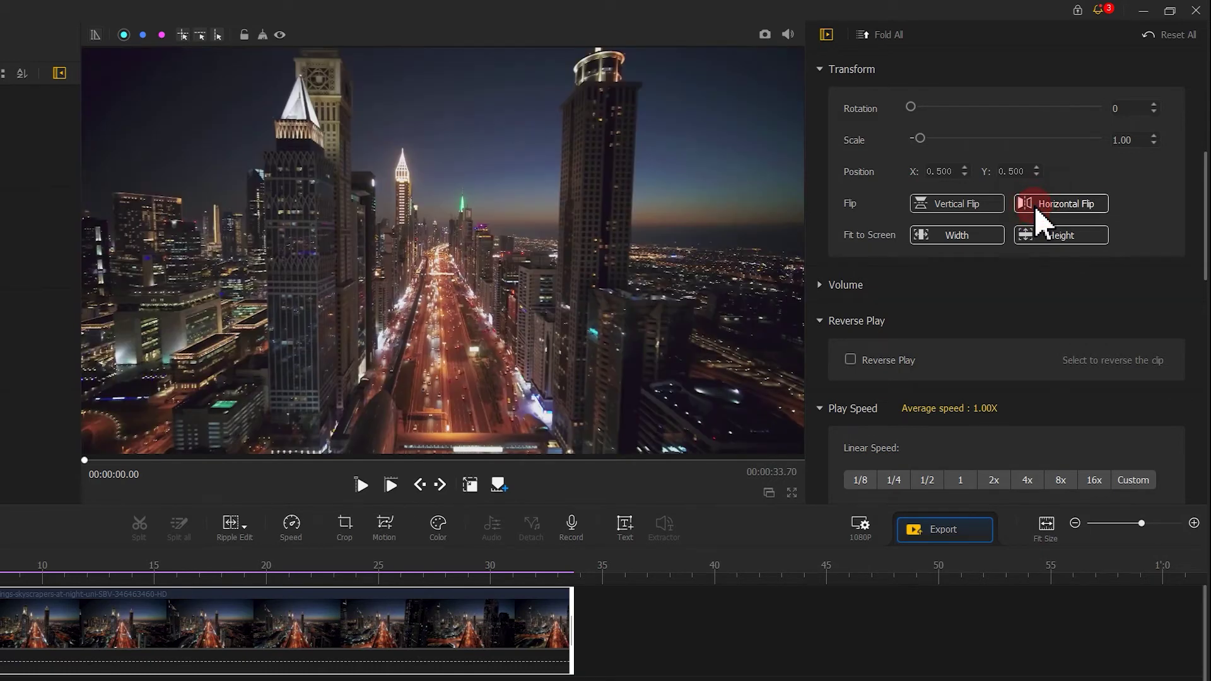
pyautogui.click(946, 210)
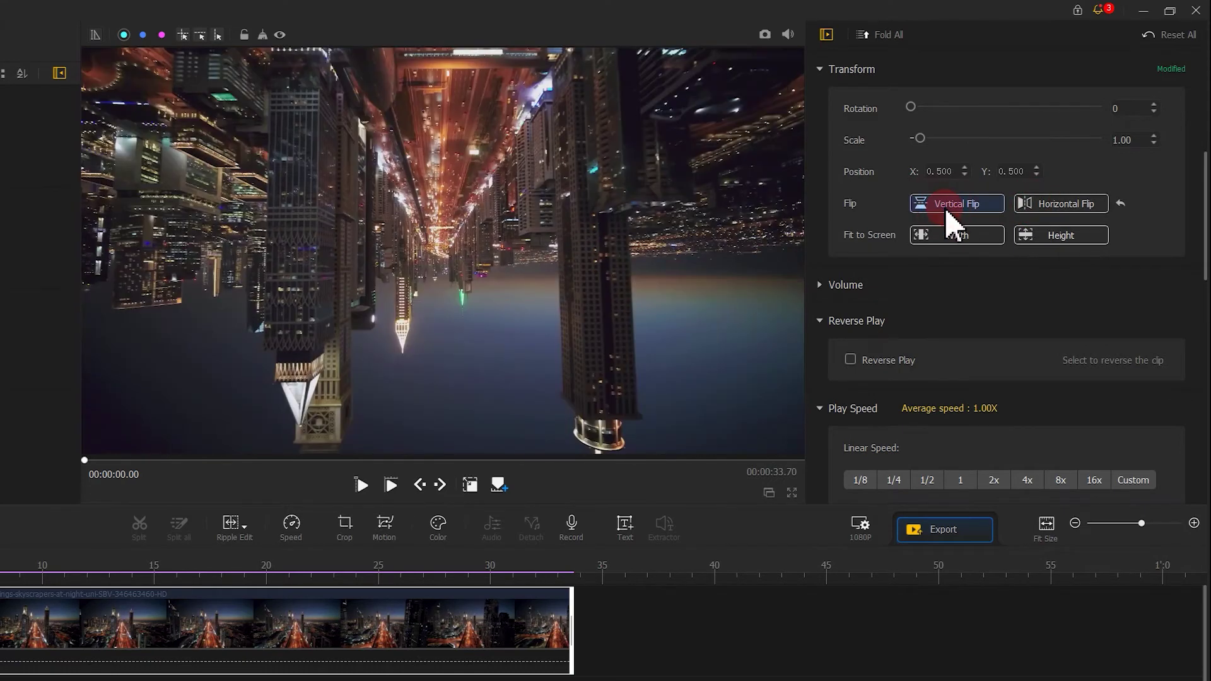
pyautogui.click(1028, 208)
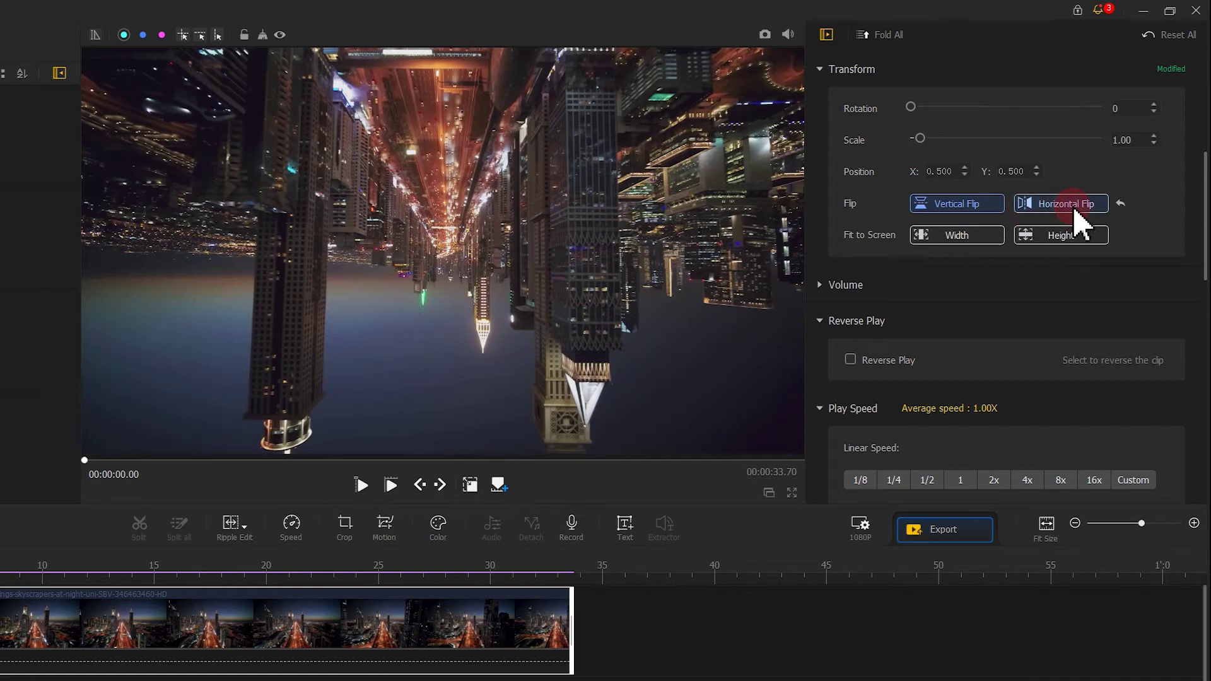
pyautogui.click(1120, 204)
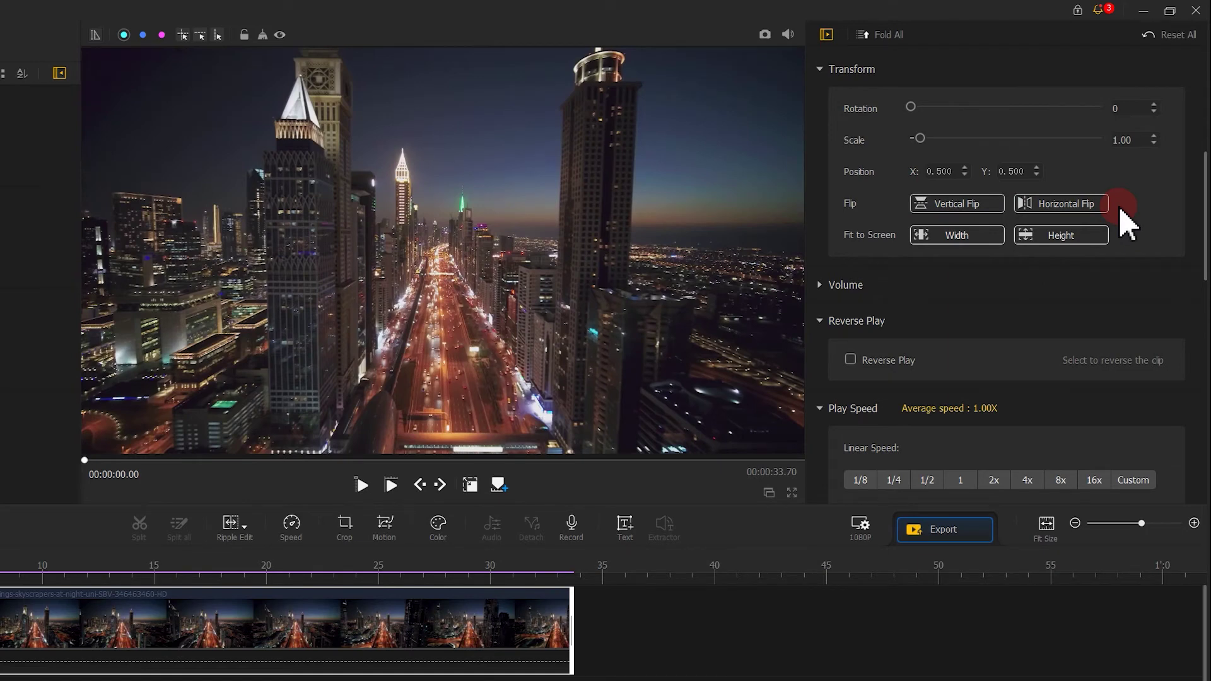
# Tilt the clip to about 31 degrees at 0.60 scale, trying both flips before clearing them
pyautogui.moveTo(911, 107); pyautogui.dragTo(918, 147)
pyautogui.click(940, 169)
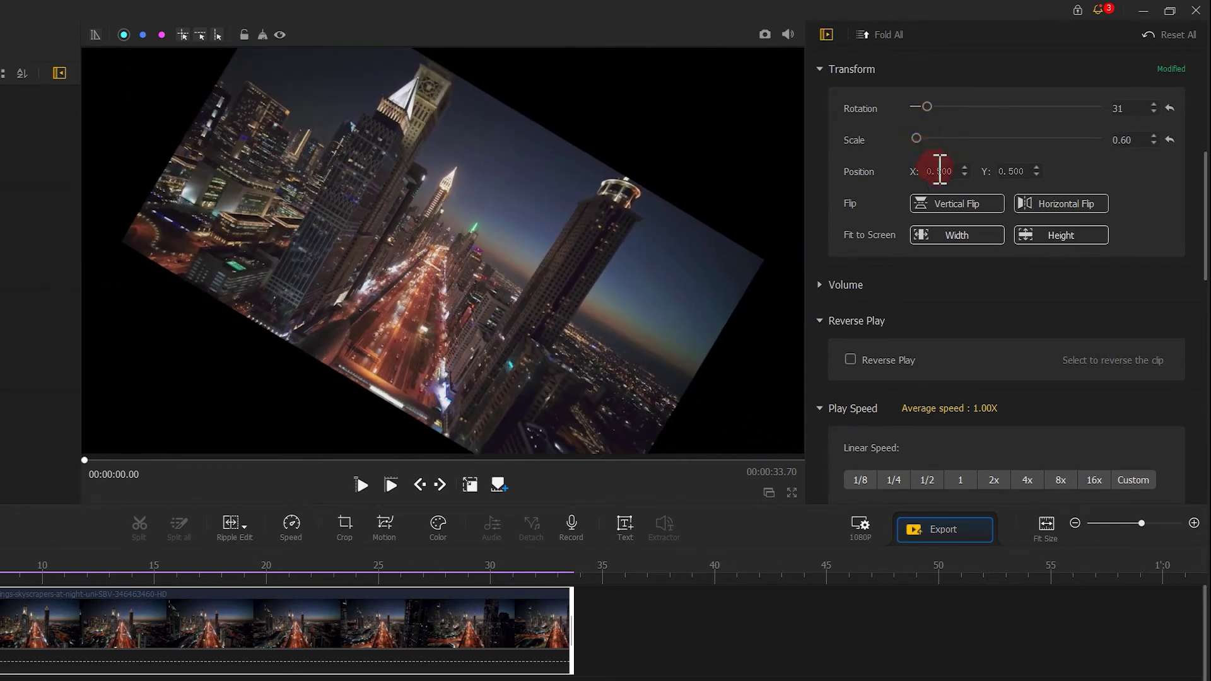
pyautogui.click(963, 210)
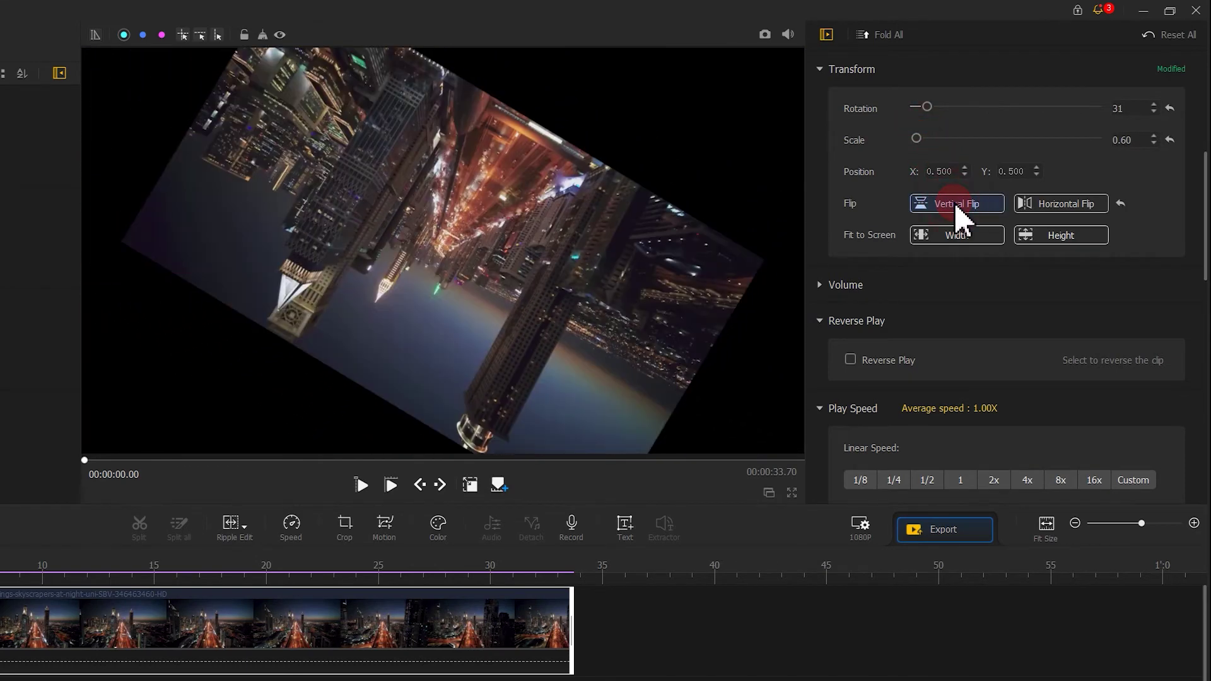
pyautogui.click(1044, 205)
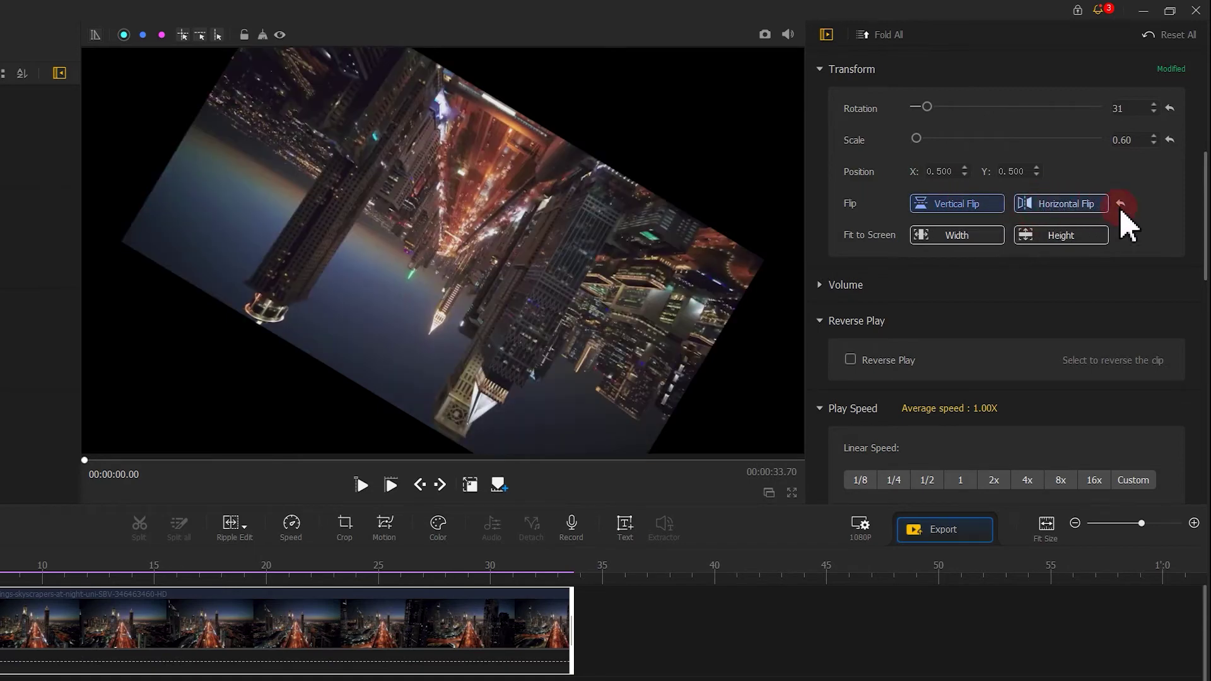
pyautogui.click(1122, 205)
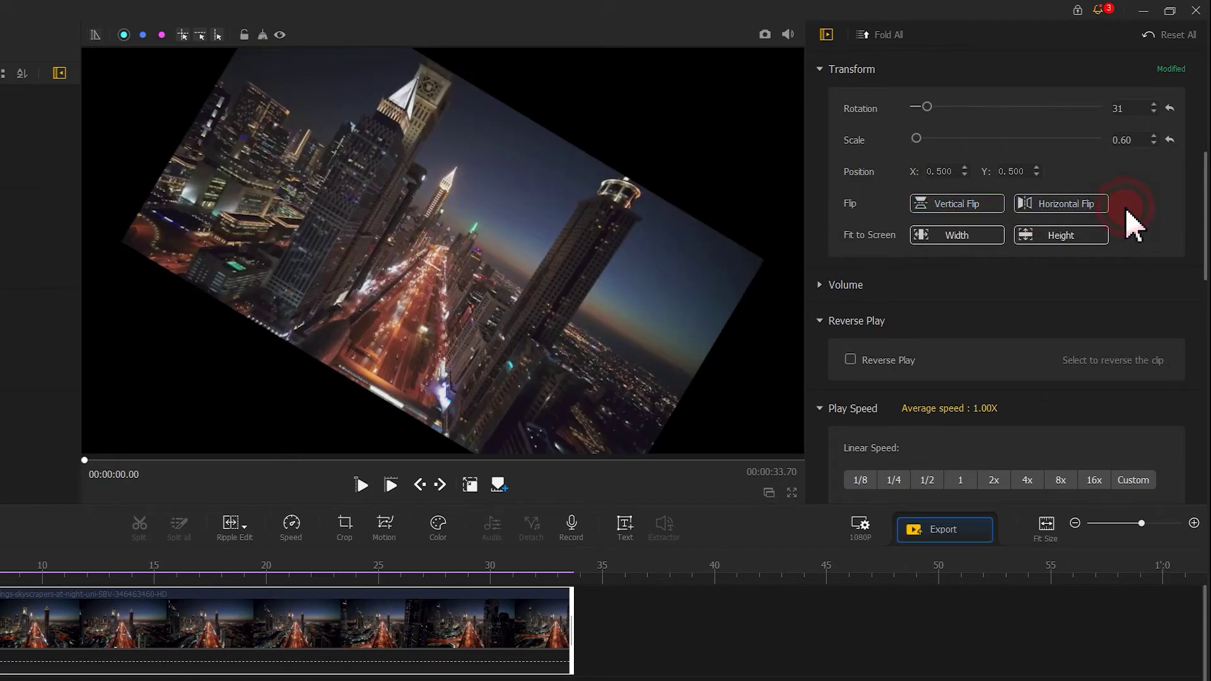
# Flip the clip vertically and fit it to full frame width at 0° rotation, 1.00 scale
pyautogui.click(984, 241)
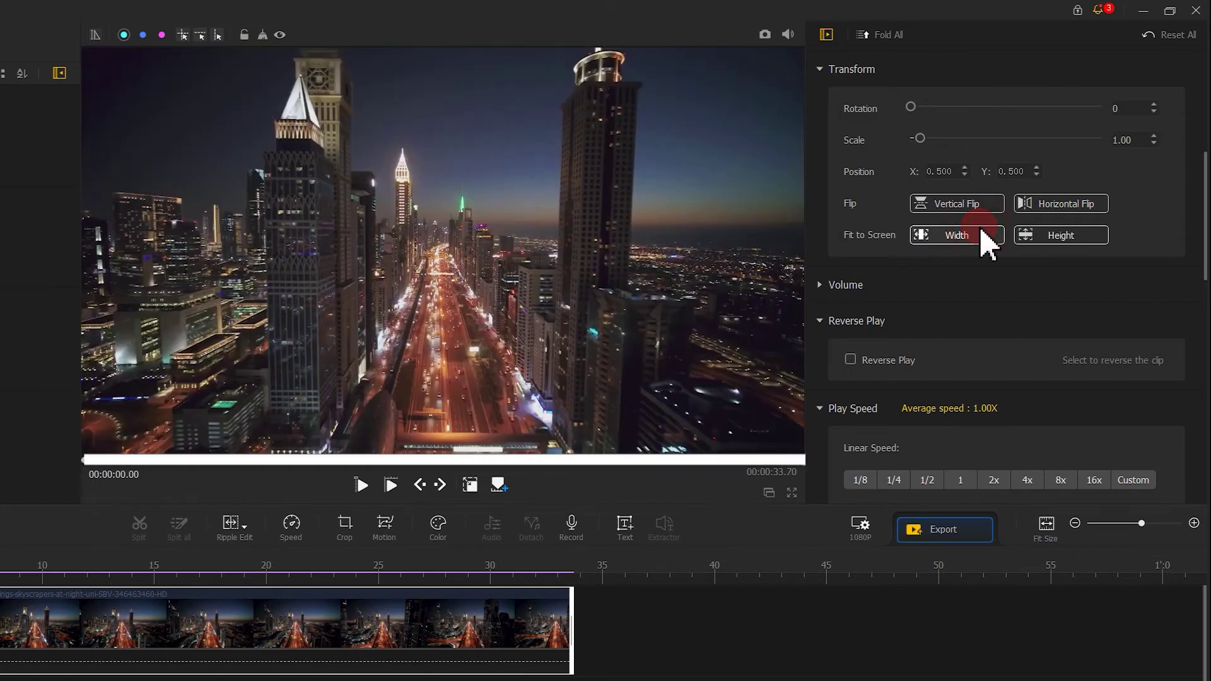
pyautogui.click(1043, 238)
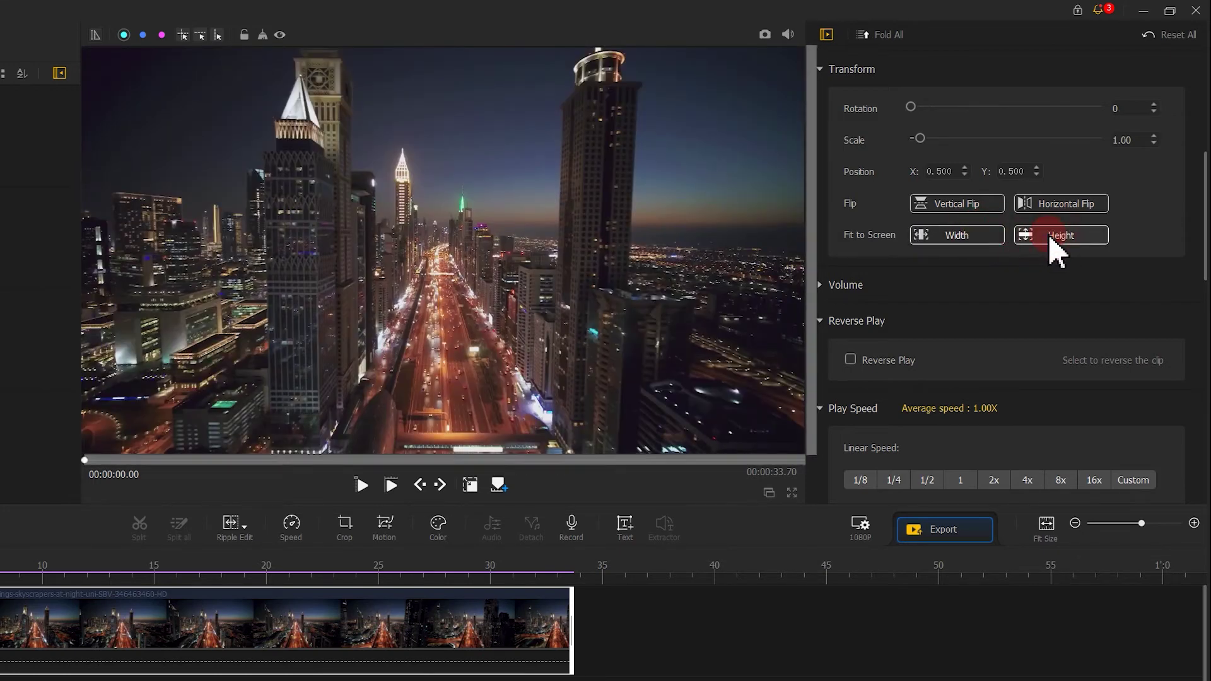
pyautogui.moveTo(911, 120)
pyautogui.mouseDown()
pyautogui.moveTo(932, 123)
pyautogui.moveTo(916, 139)
pyautogui.mouseUp()
pyautogui.click(944, 241)
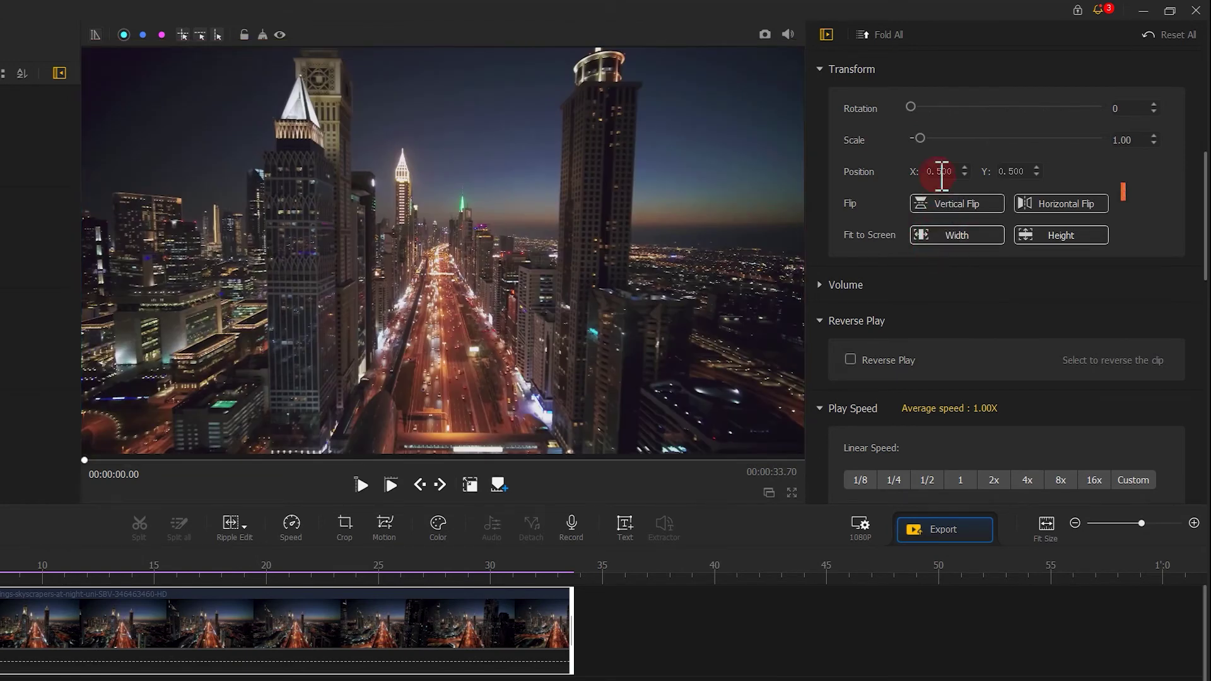
pyautogui.moveTo(911, 108)
pyautogui.mouseDown()
pyautogui.moveTo(925, 108)
pyautogui.moveTo(916, 140)
pyautogui.mouseUp()
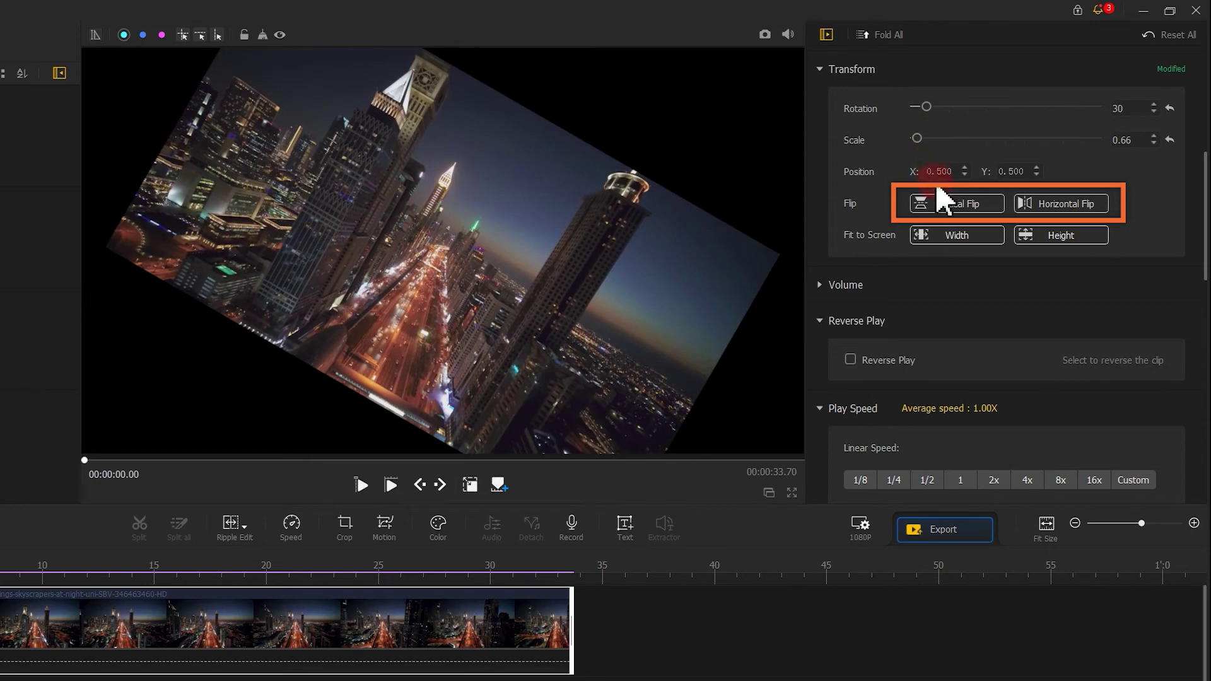
pyautogui.click(940, 205)
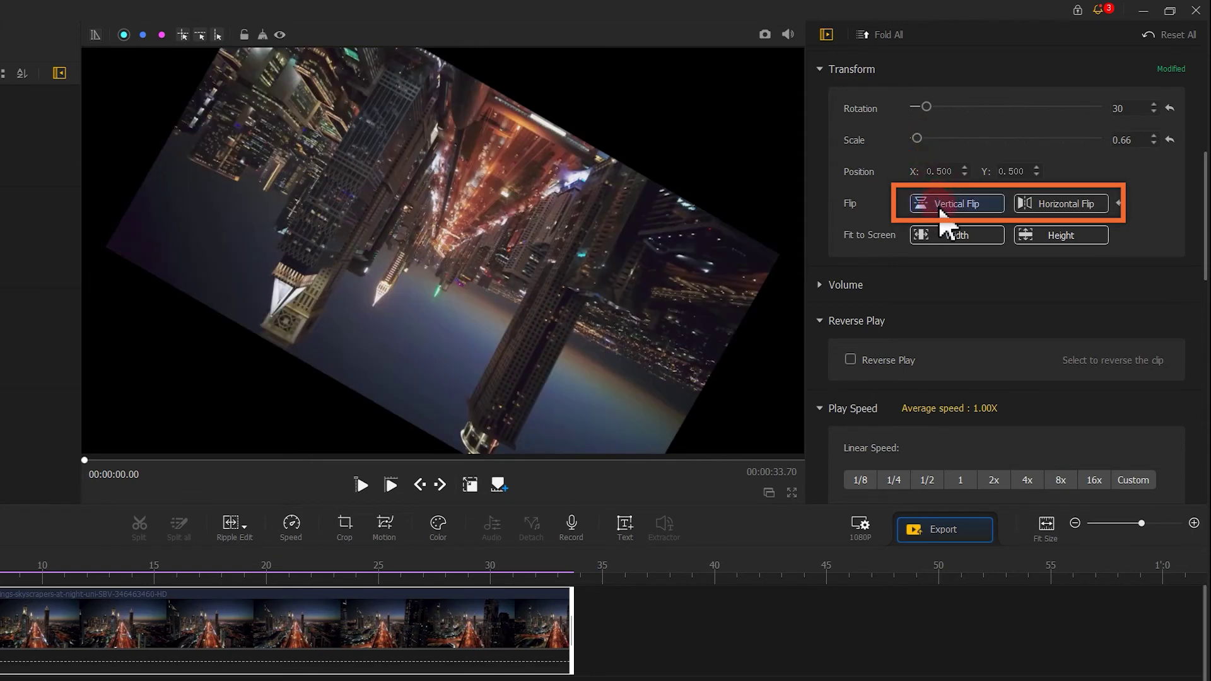
pyautogui.click(951, 239)
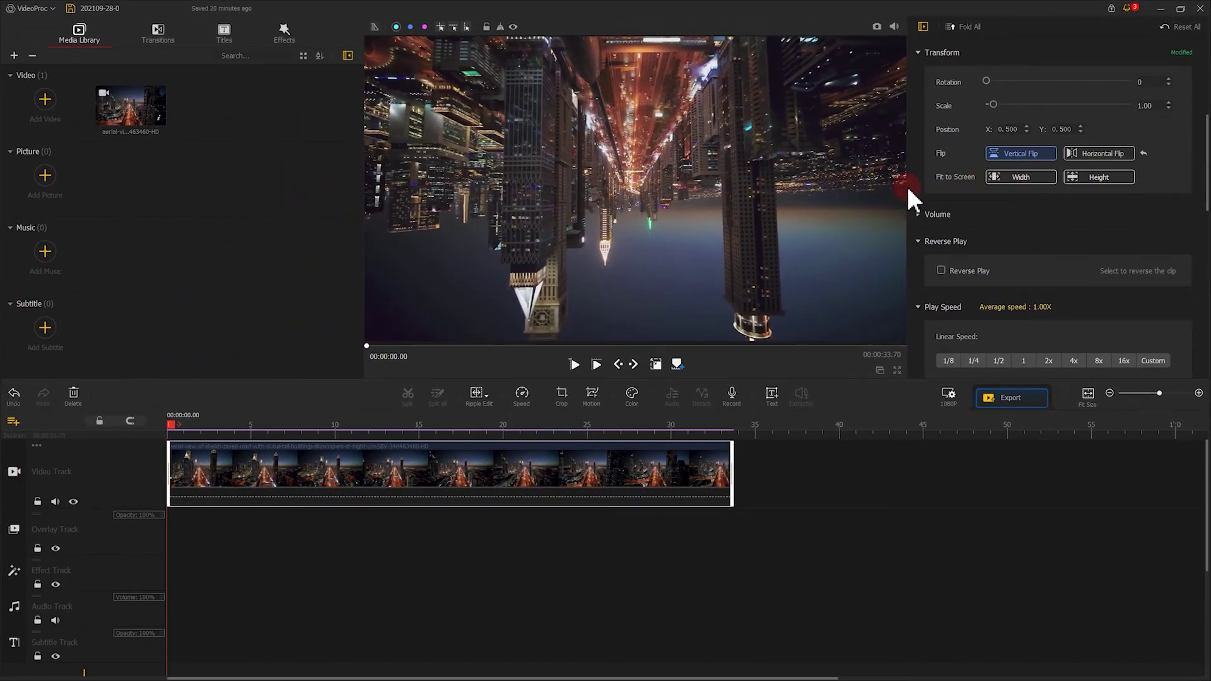
pyautogui.click(14, 393)
pyautogui.click(14, 393)
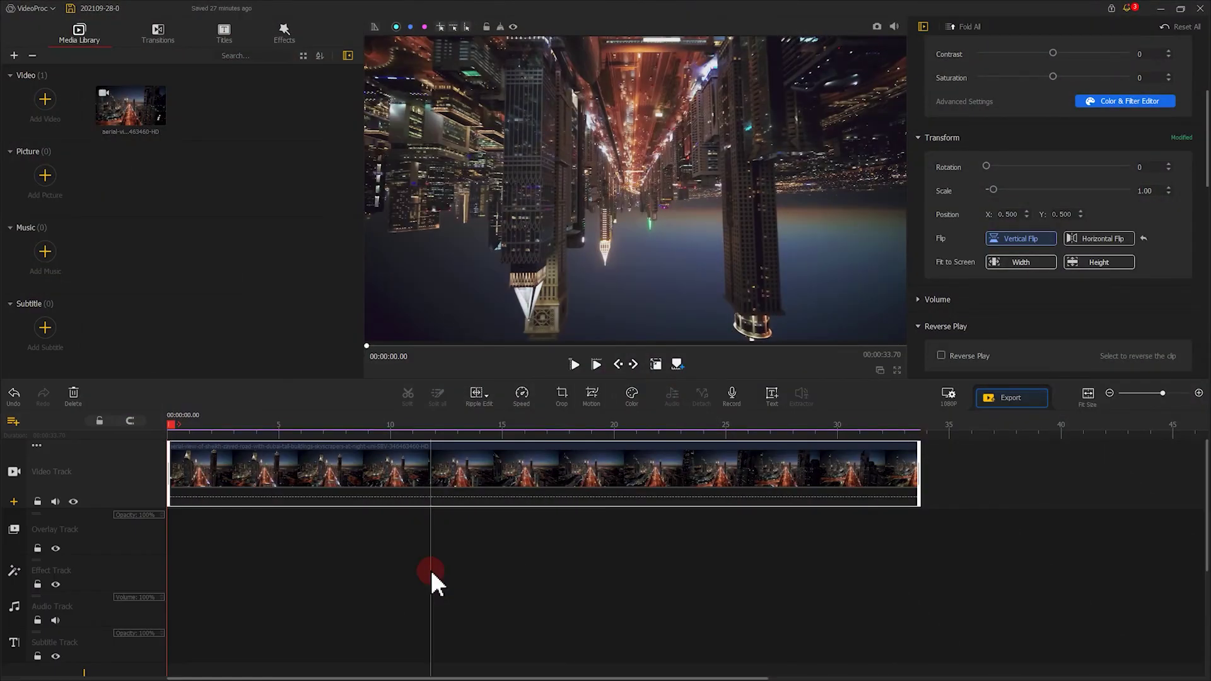
# Add a Fade transition at the clip start and the THE END title on the overlay track
pyautogui.click(164, 48)
pyautogui.moveTo(65, 126); pyautogui.dragTo(188, 451)
pyautogui.click(225, 36)
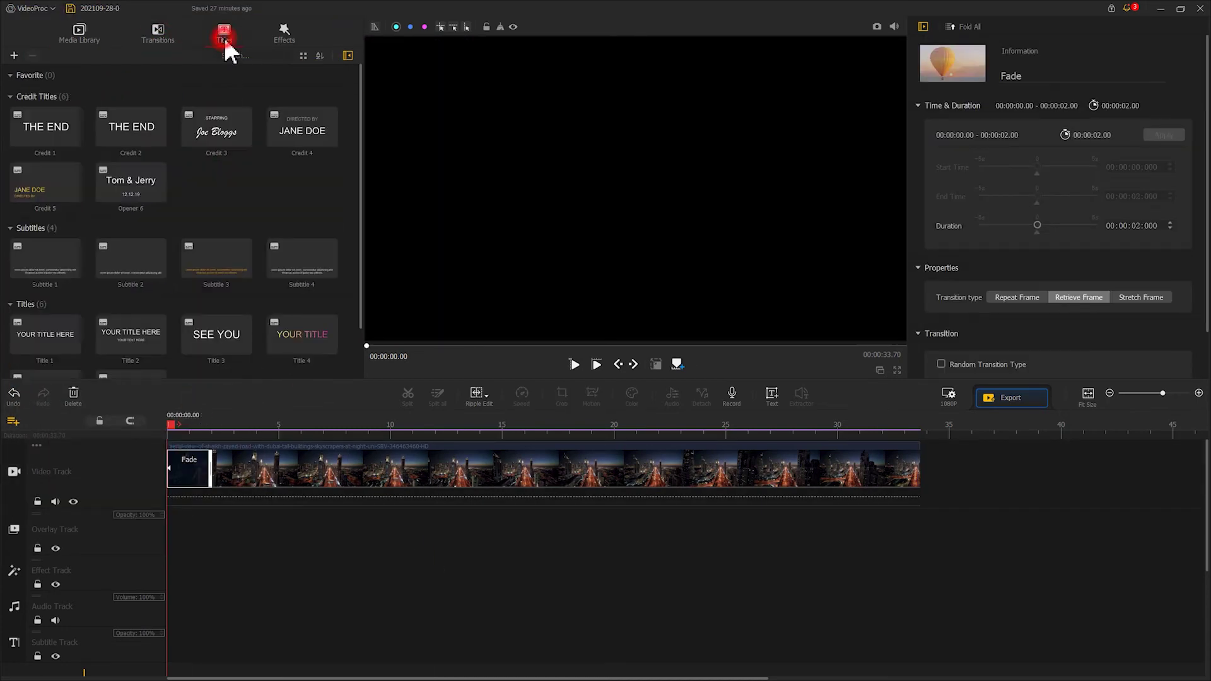
pyautogui.moveTo(71, 115); pyautogui.dragTo(156, 534)
# Add a Glitch effect stretched to the video's end, then preview the edited video
pyautogui.click(284, 31)
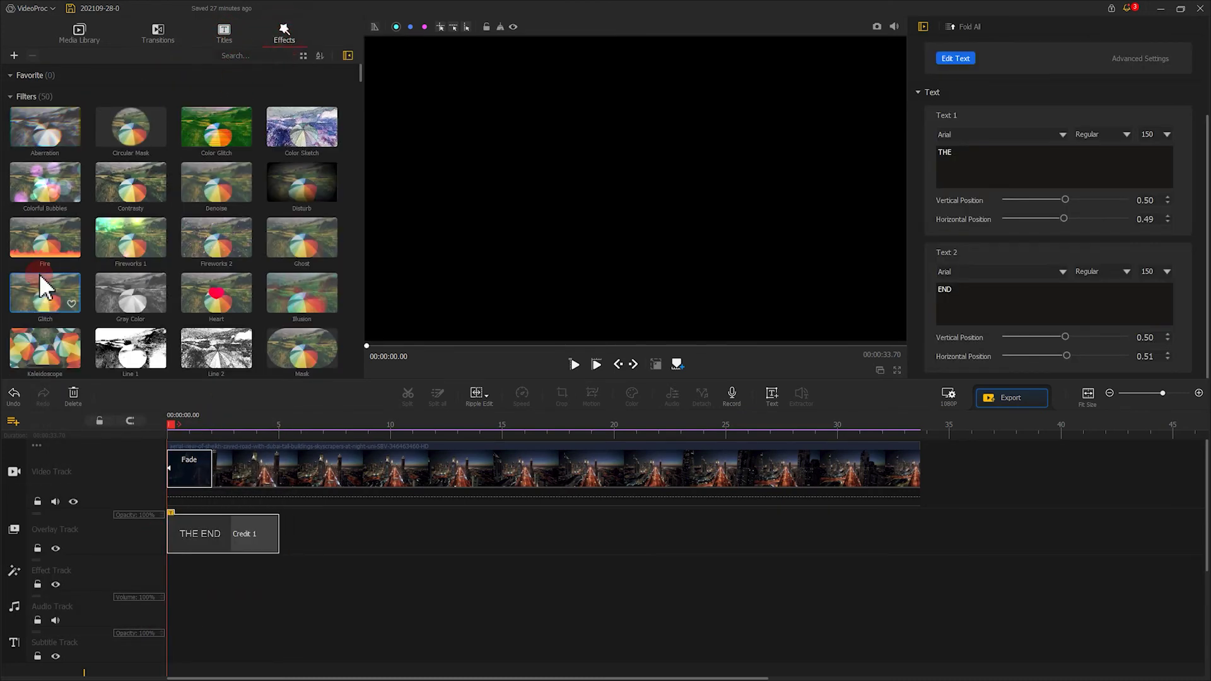
pyautogui.moveTo(38, 281); pyautogui.dragTo(165, 558)
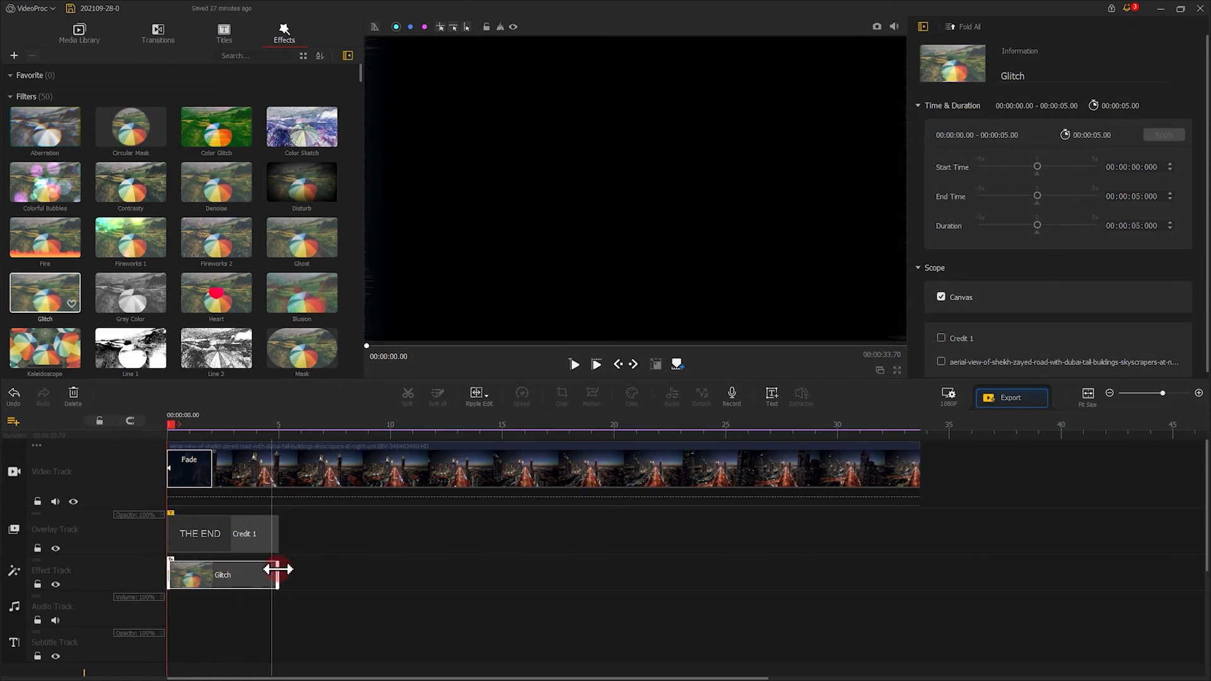
pyautogui.moveTo(279, 574); pyautogui.dragTo(920, 576)
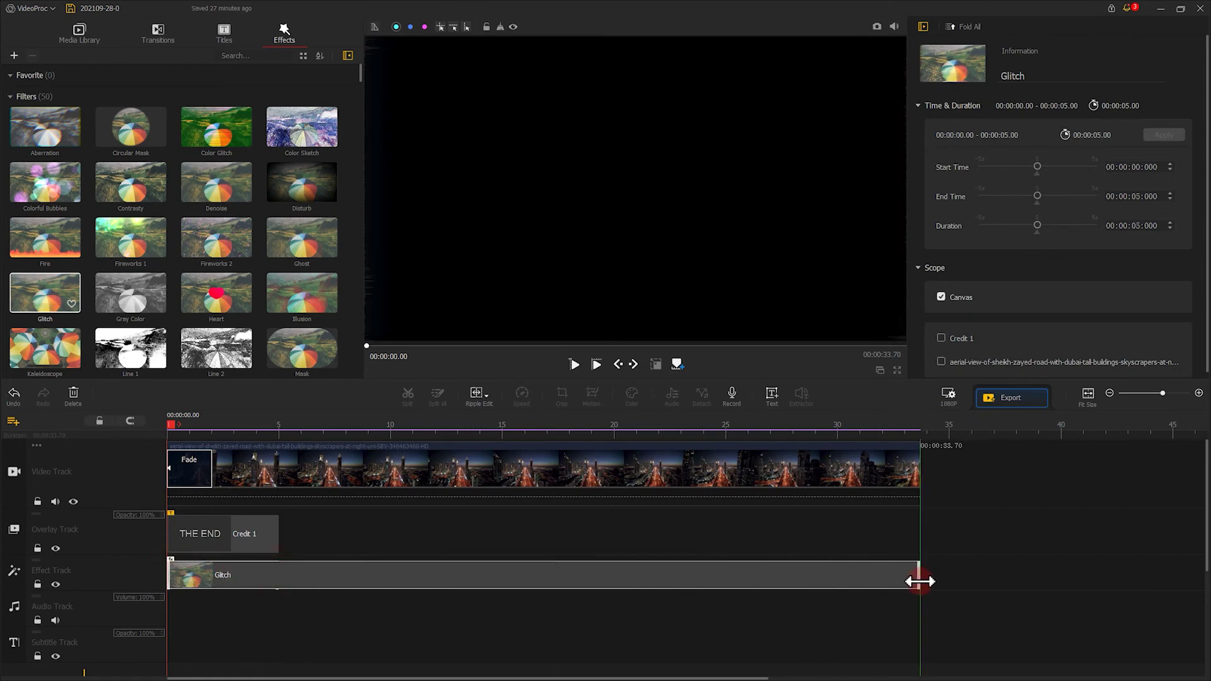
pyautogui.click(195, 532)
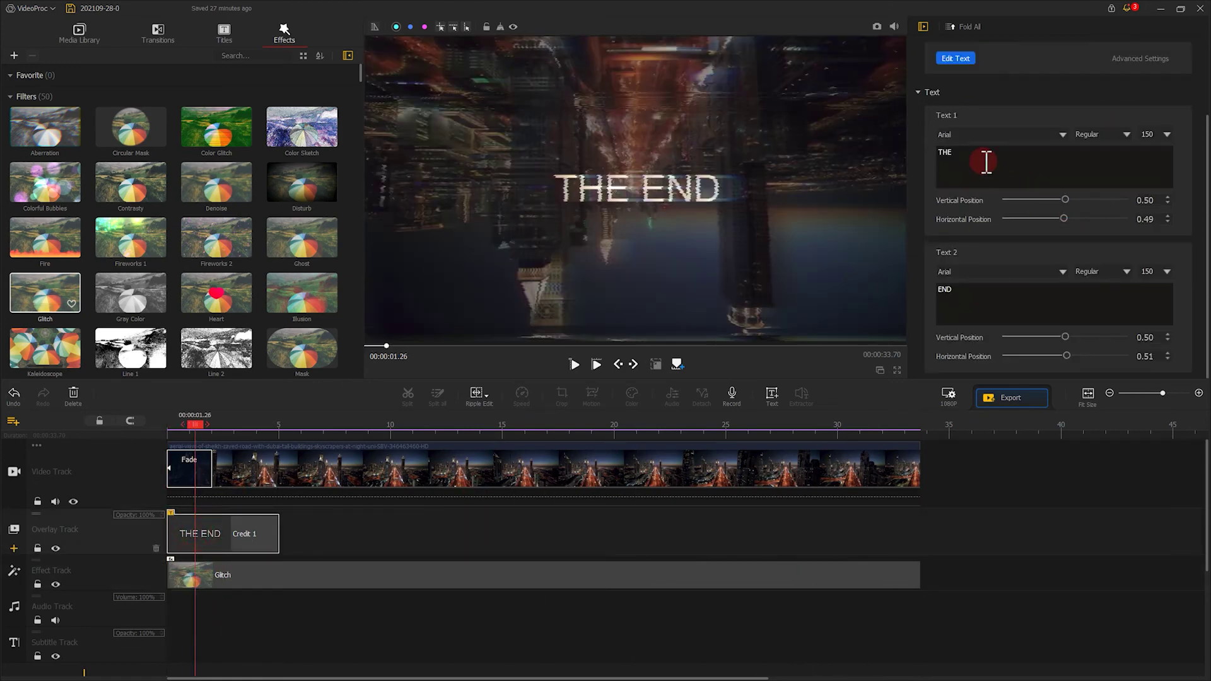
pyautogui.click(574, 365)
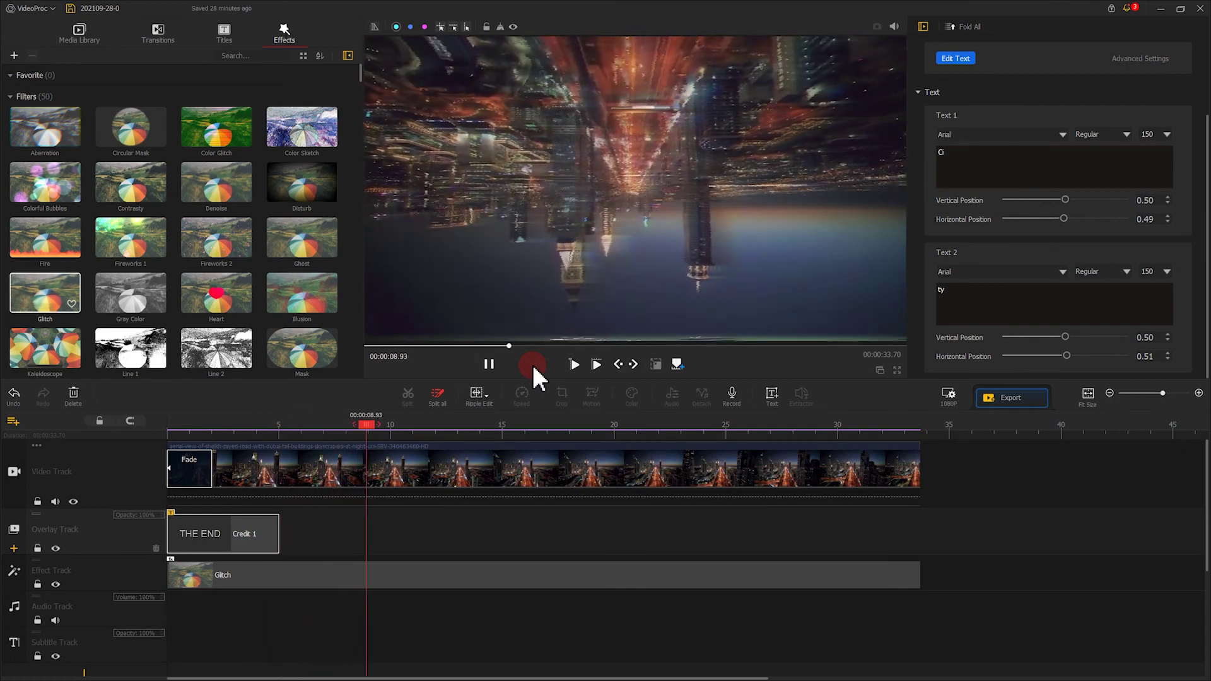
pyautogui.click(489, 364)
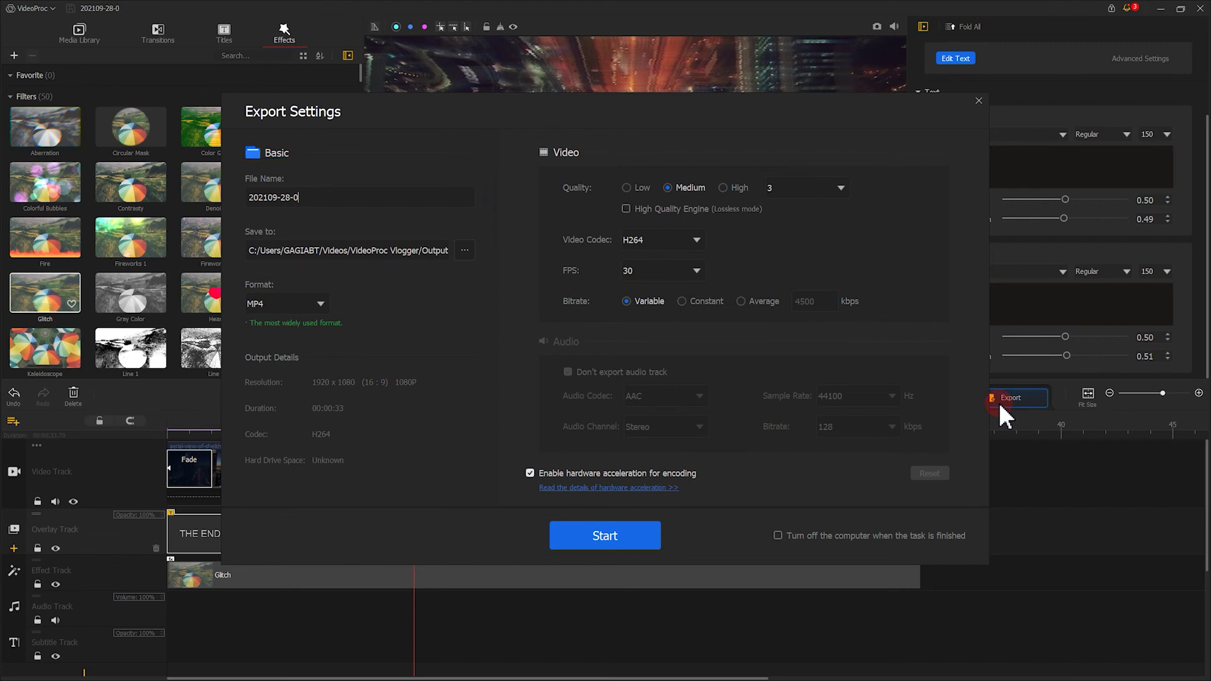
# Start rendering the project to a 1920x1080 H264 MP4 file
pyautogui.click(643, 540)
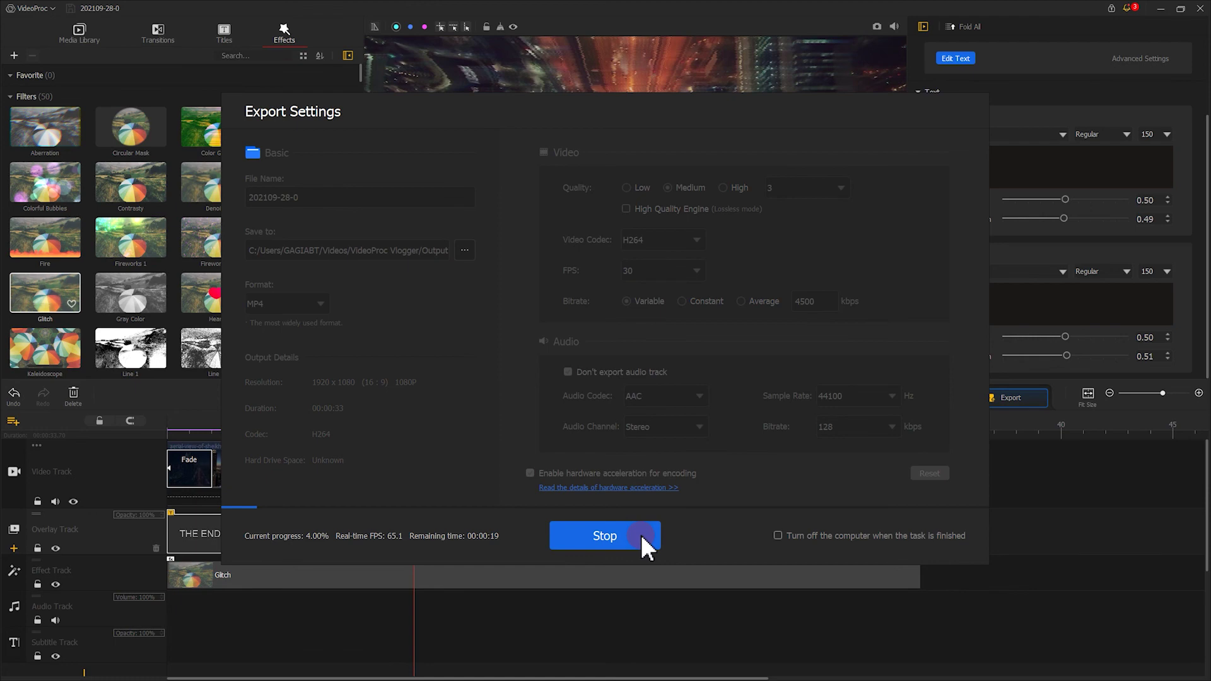